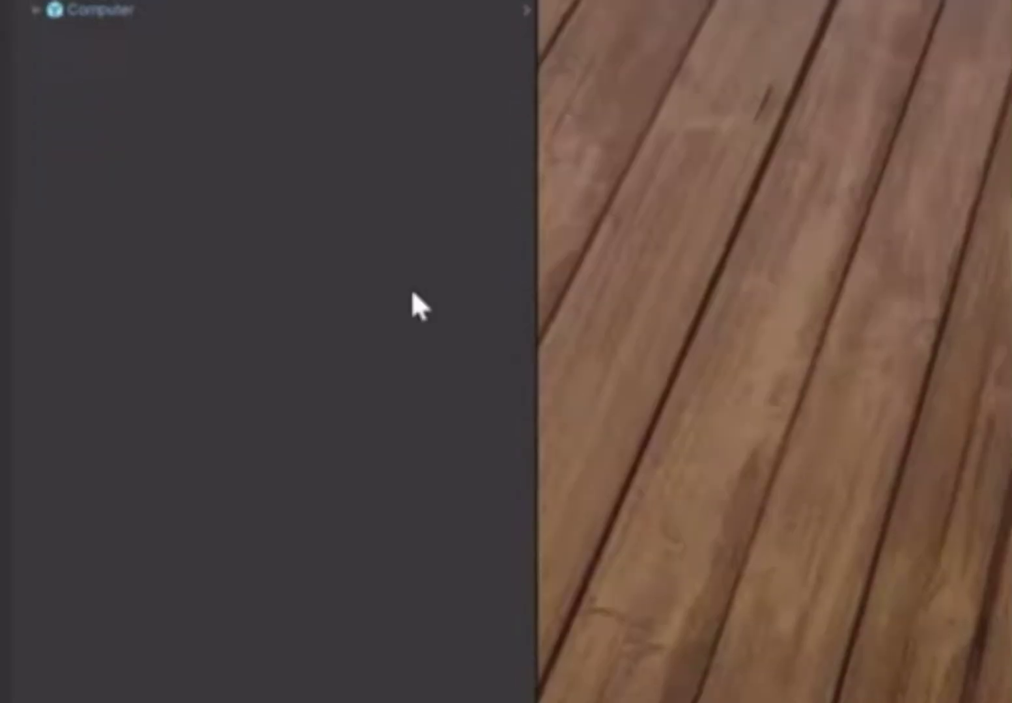
Step: Add a cube to the scene and apply the striped vent texture to it
right_click(293, 112)
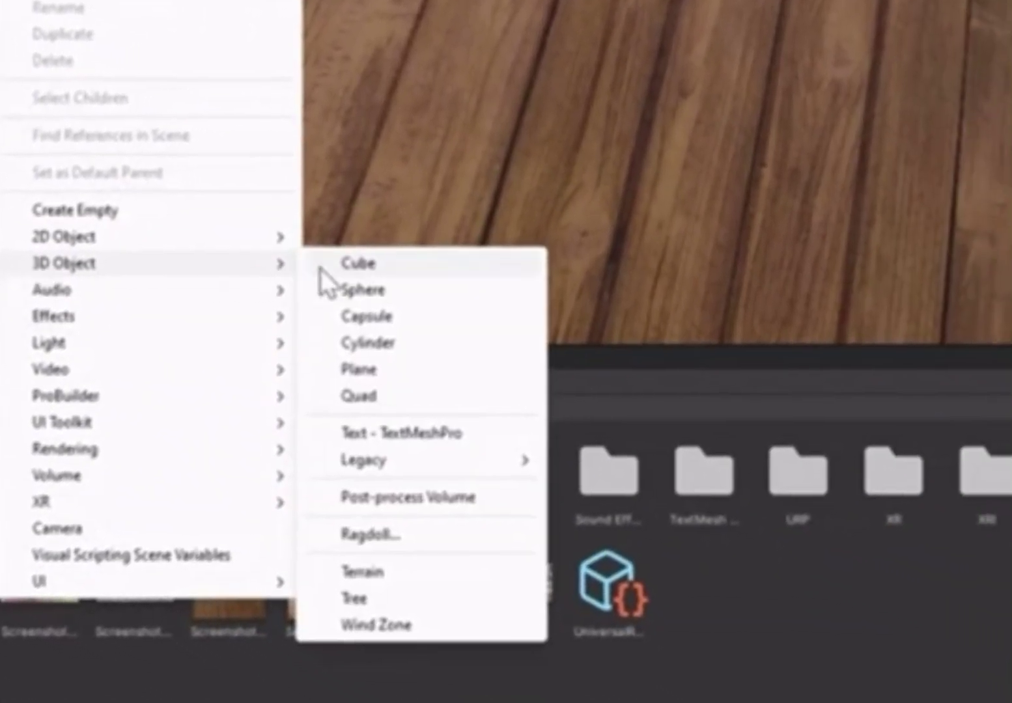
click(348, 278)
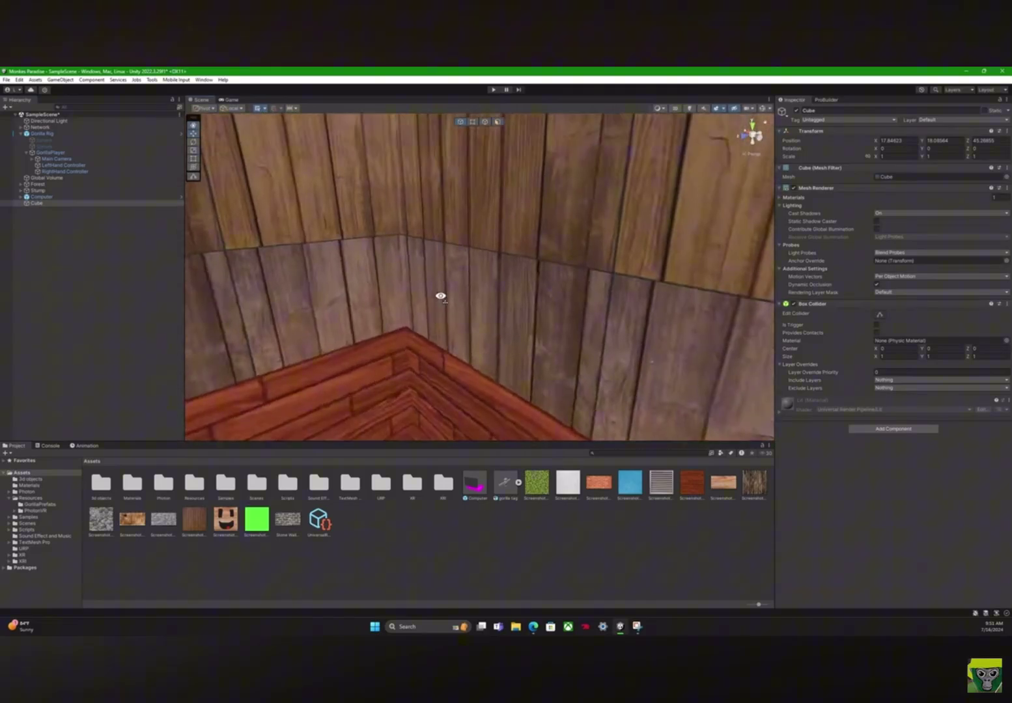
mouse_move(440, 297)
right_down()
mouse_move(404, 190)
mouse_move(531, 174)
mouse_move(439, 228)
mouse_move(394, 200)
mouse_move(424, 205)
mouse_move(322, 300)
mouse_move(324, 156)
right_up()
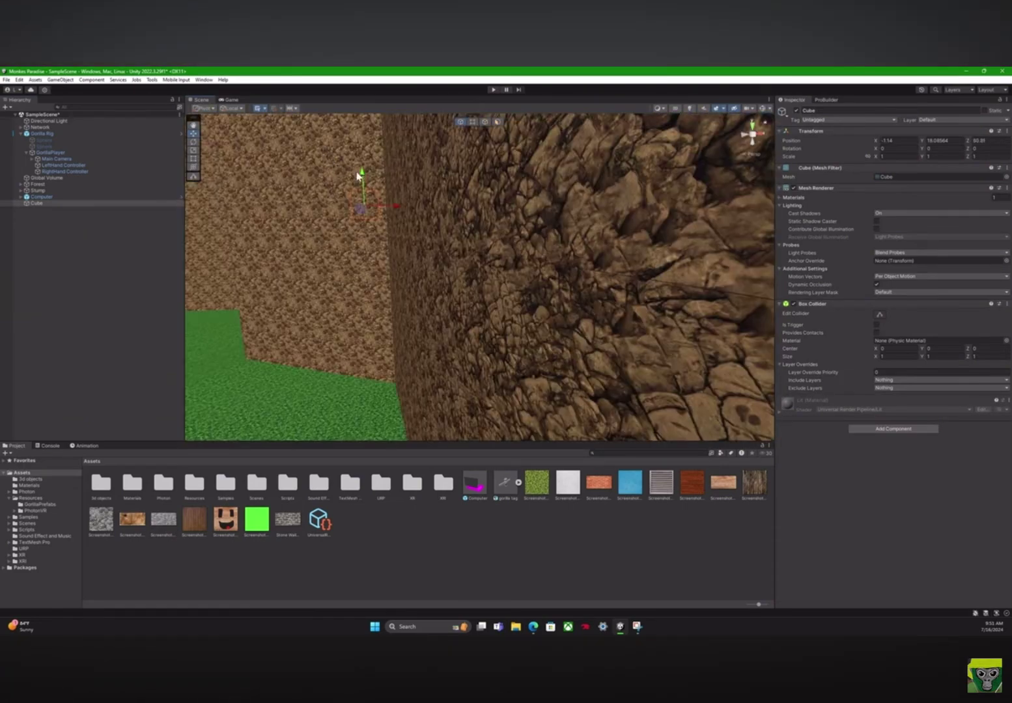
drag(357, 176, 369, 285)
mouse_move(369, 285)
right_down()
mouse_move(388, 293)
mouse_move(351, 308)
mouse_move(358, 323)
mouse_move(340, 315)
right_up()
mouse_move(661, 484)
mouse_down()
mouse_move(598, 346)
mouse_move(490, 242)
mouse_up()
Step: Flatten the cube into a thin slab and angle it onto the wooden floor
click(193, 150)
right_drag(490, 241, 218, 110)
click(193, 134)
drag(437, 182, 316, 180)
right_drag(316, 180, 378, 322)
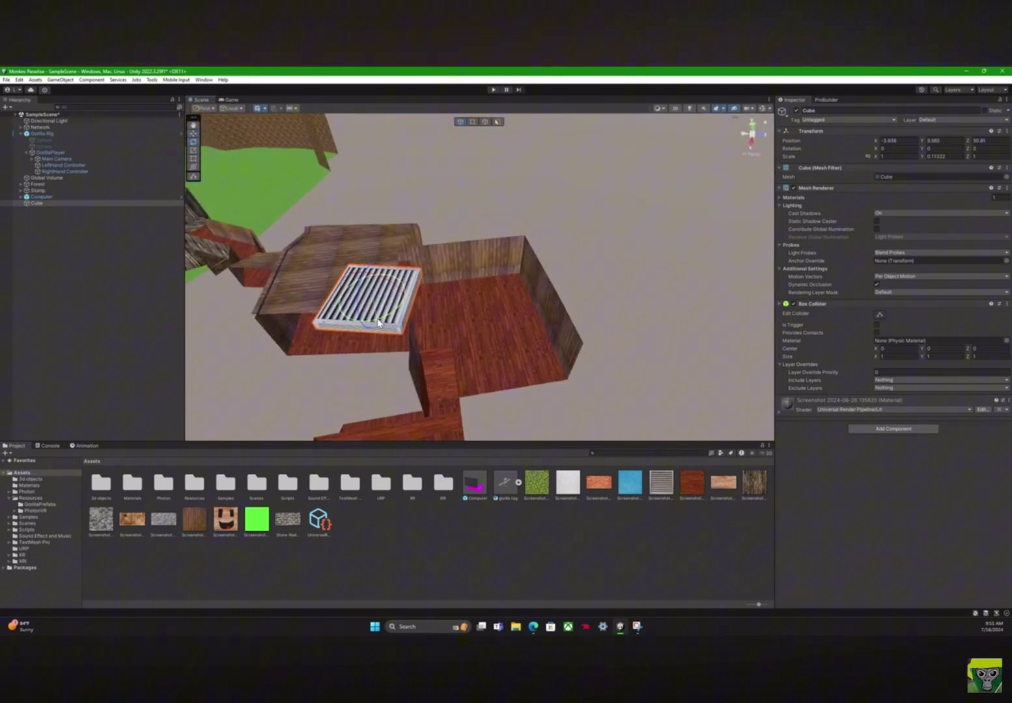
drag(378, 322, 403, 328)
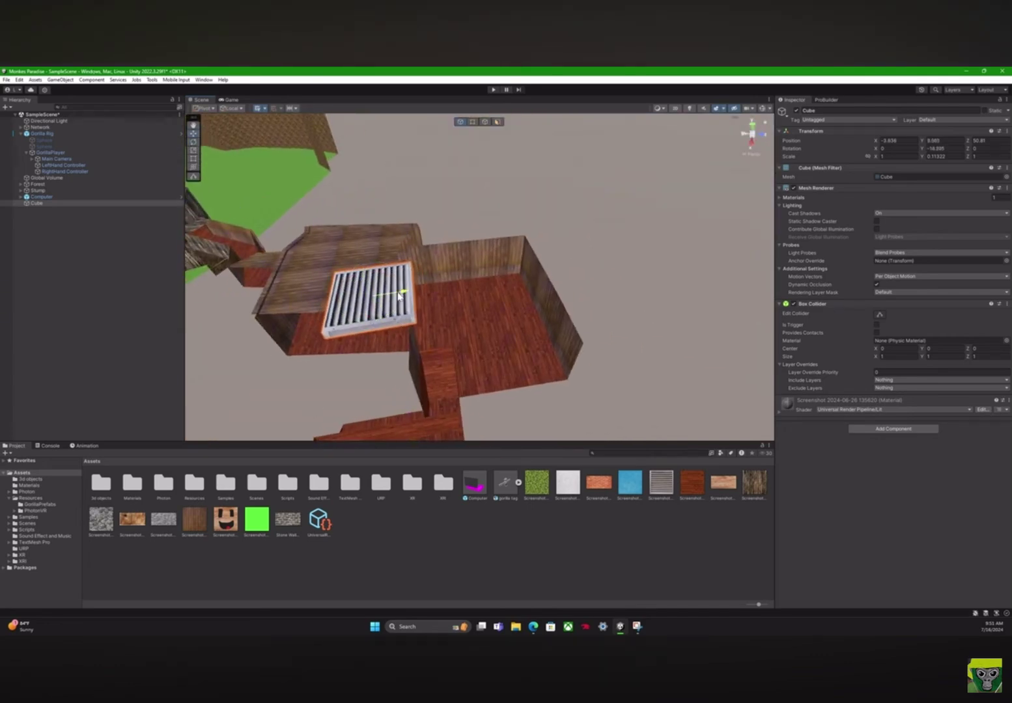
right_drag(400, 297, 227, 198)
drag(483, 332, 454, 341)
mouse_move(455, 341)
right_down()
mouse_move(364, 322)
mouse_move(472, 270)
right_up()
Step: Widen and lengthen the slab and fit it snugly into the floor corner
key(w)
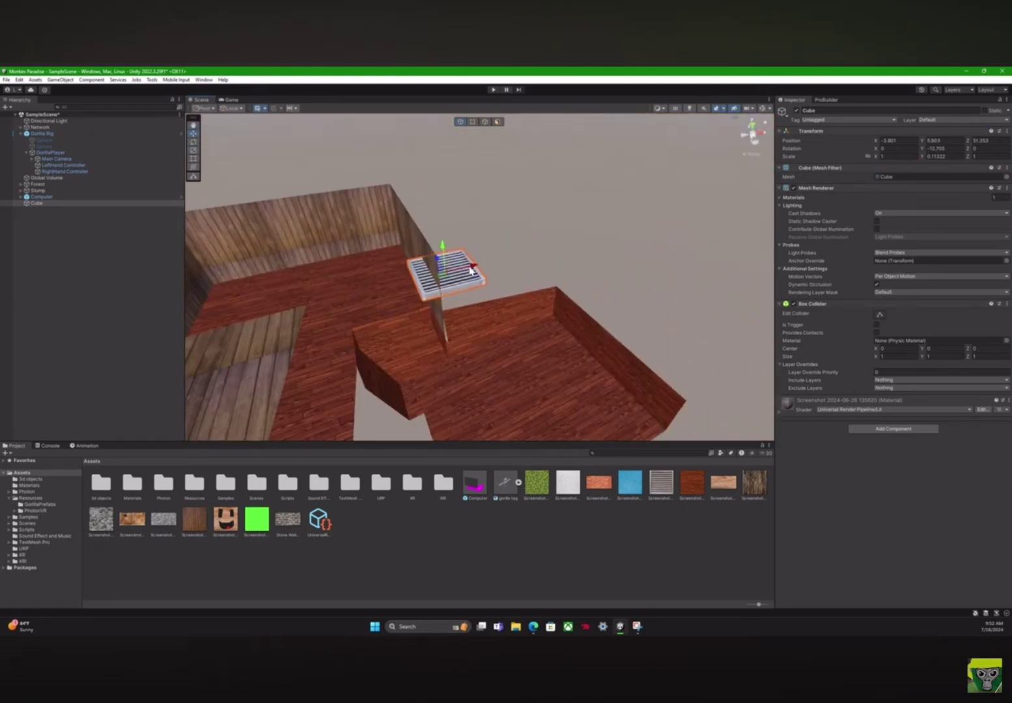
drag(472, 270, 388, 294)
scroll(385, 290, up, 5)
scroll(404, 287, down, 2)
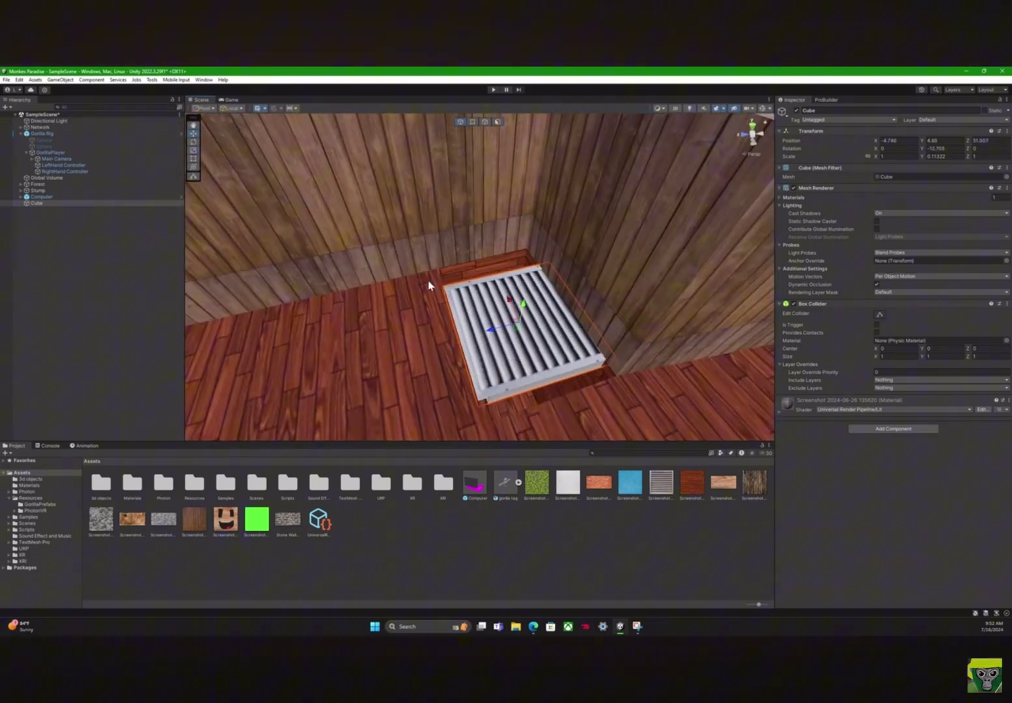
key(r)
mouse_move(509, 301)
mouse_down()
mouse_move(521, 315)
mouse_move(467, 349)
mouse_up()
scroll(466, 348, up, 3)
right_drag(466, 348, 248, 179)
drag(457, 367, 448, 368)
click(192, 137)
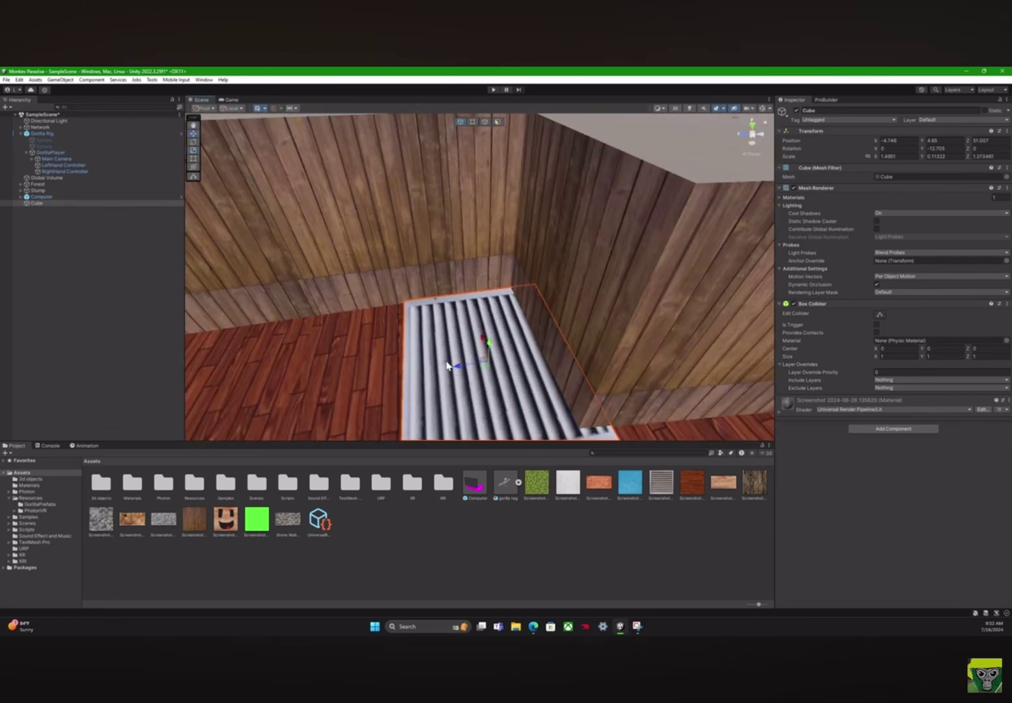
drag(458, 370, 434, 368)
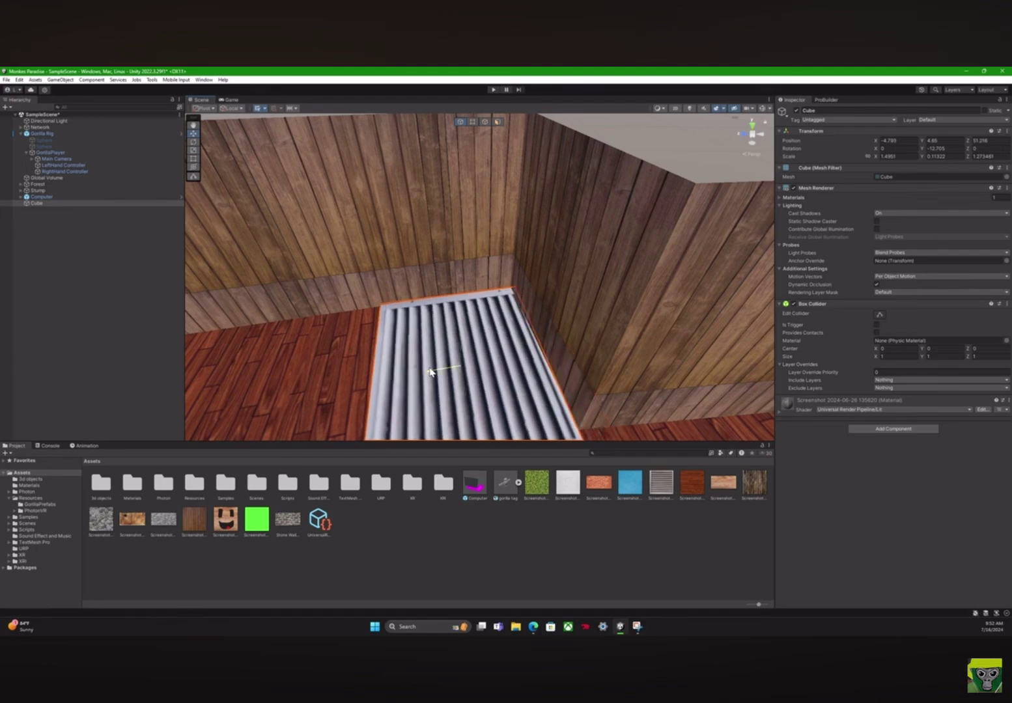
right_drag(434, 368, 414, 301)
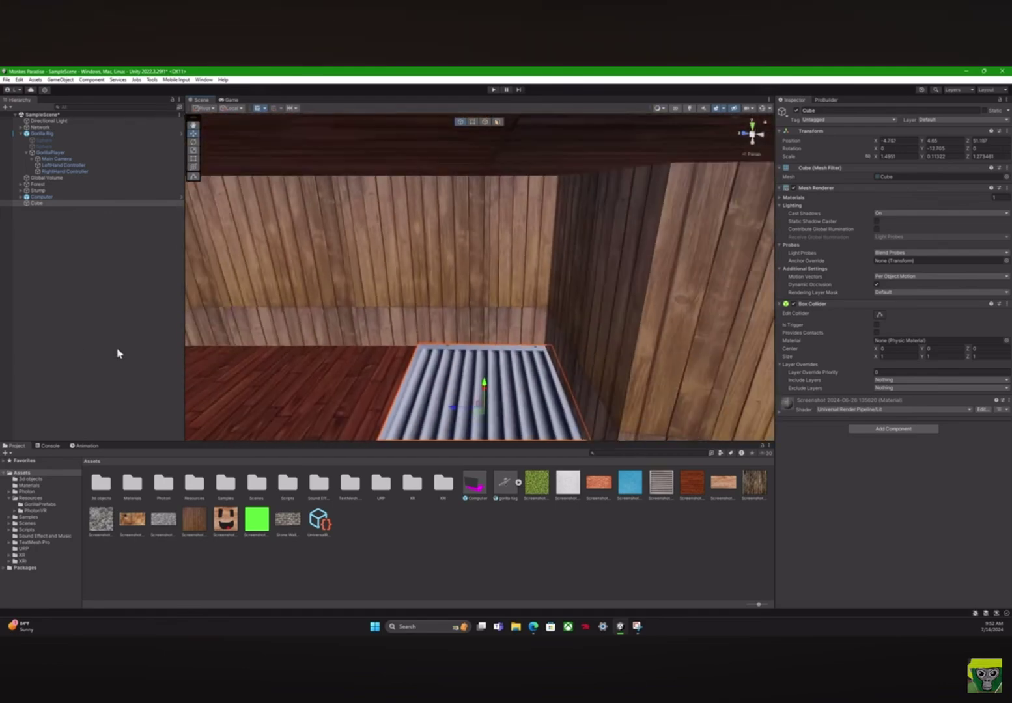
Step: Rename the Cube to 'TrustedUserVent' in the Inspector name field
right_click(61, 290)
click(51, 218)
click(56, 204)
click(821, 110)
key(BackSpace)
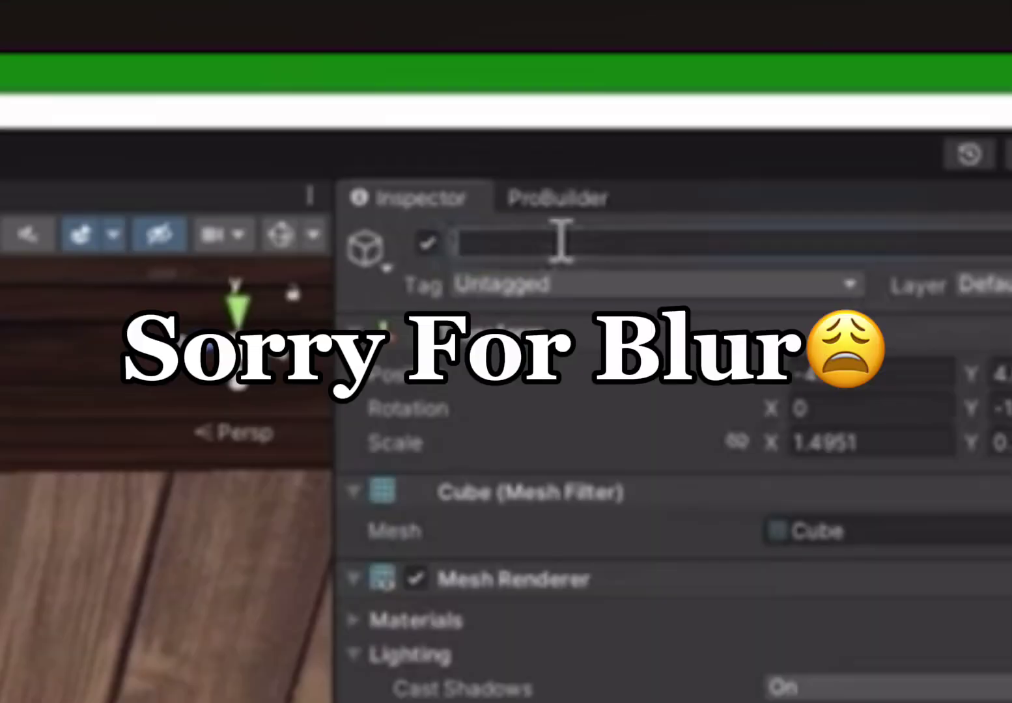
text(Trust)
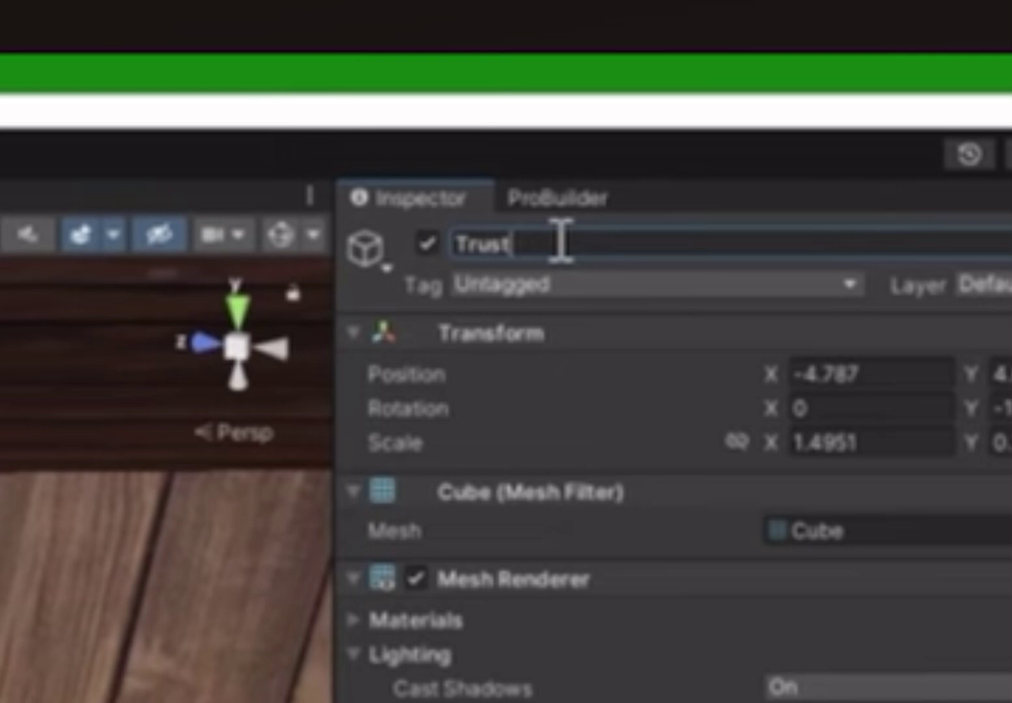
text(ed)
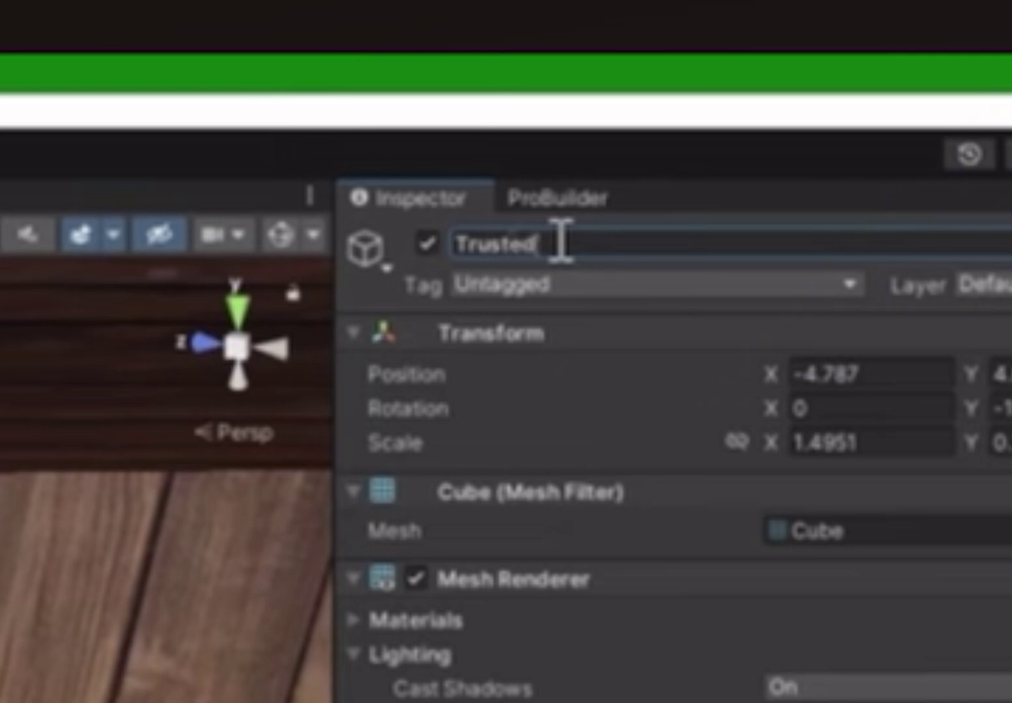
text(User)
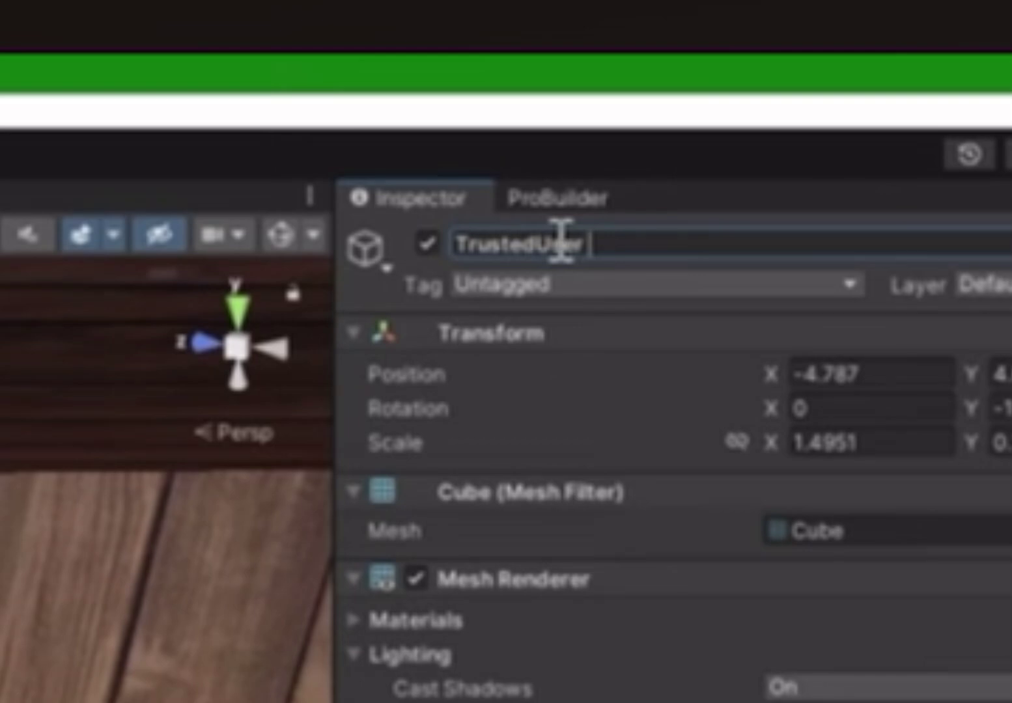
text(Vent)
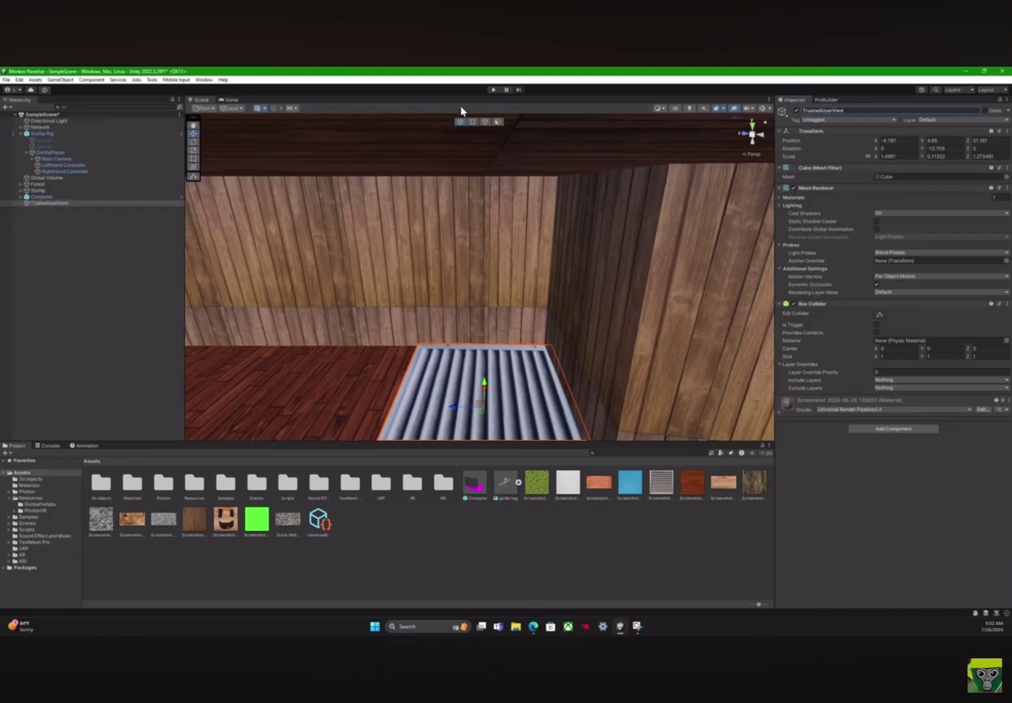
click(65, 244)
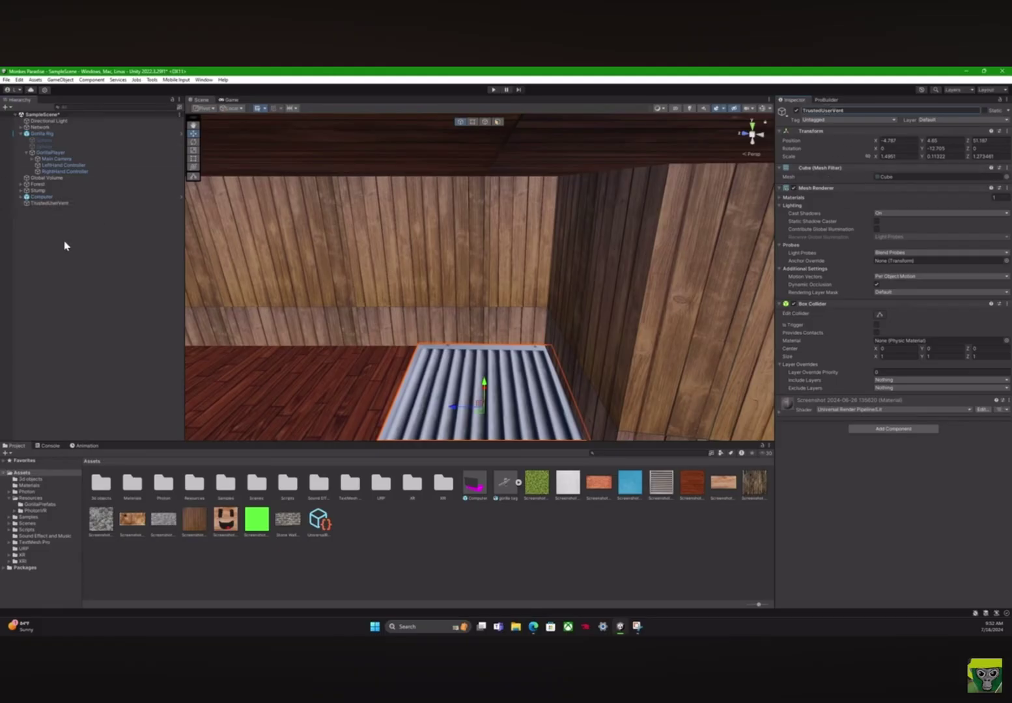
click(44, 204)
click(32, 260)
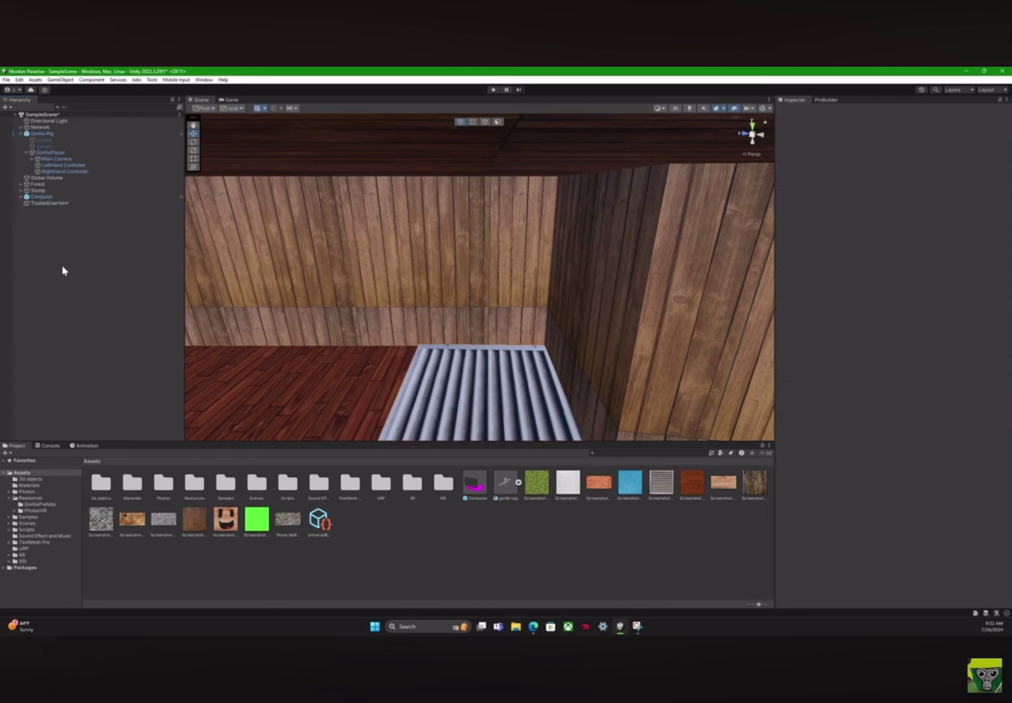
Step: Create an empty GameObject under TrustedUserVent and name it 'TrustedUserManager'
click(41, 203)
right_click(39, 203)
click(22, 262)
right_click(39, 204)
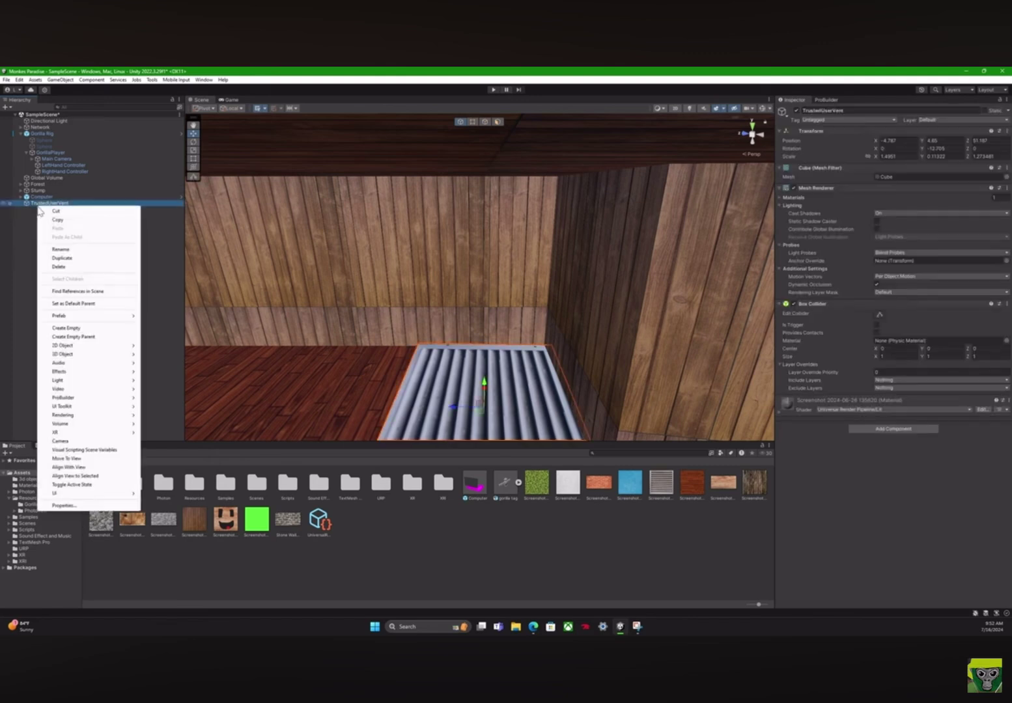
click(66, 329)
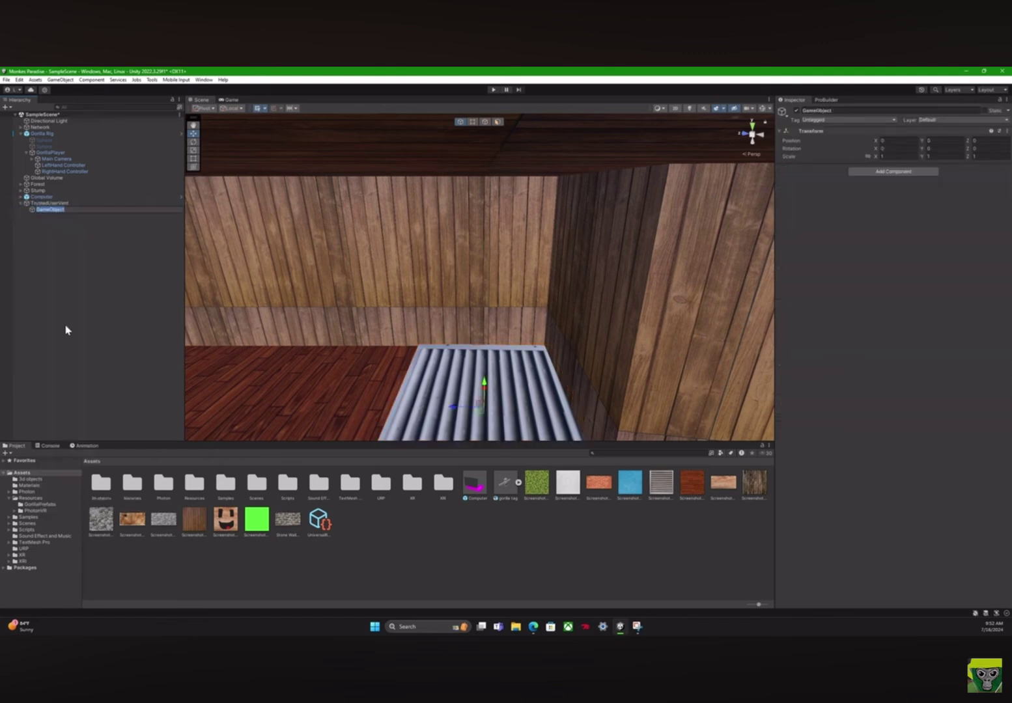
key(BackSpace)
text(TrustedUserManager)
click(76, 267)
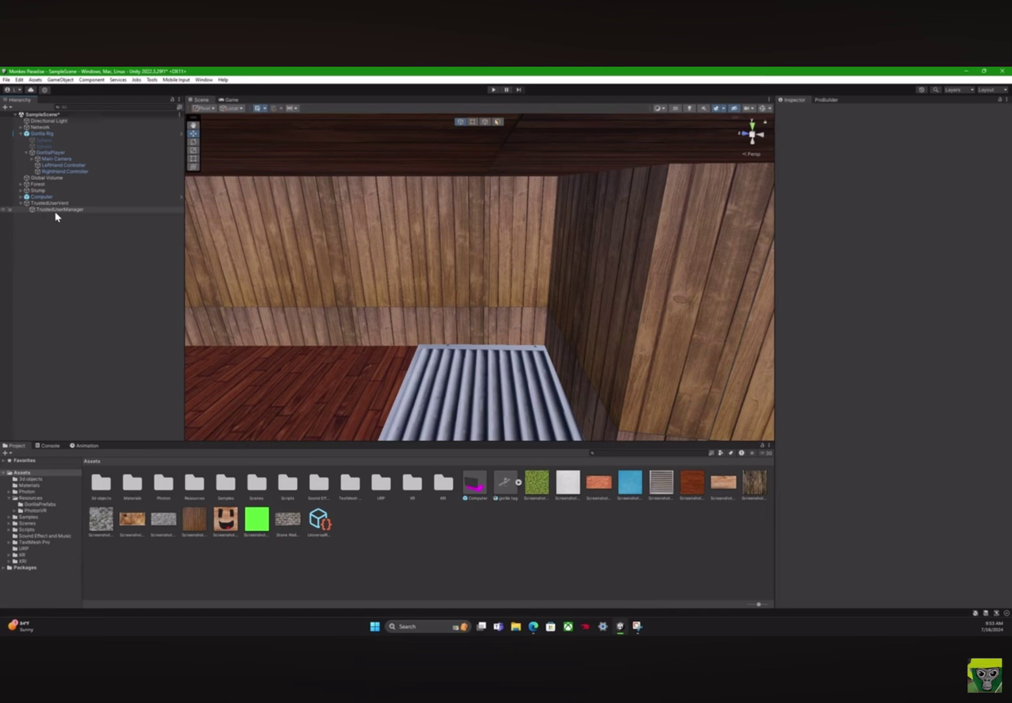
Step: Add the TrustedUserController script to TrustedUserManager and assign TrustedUserVent as the object to disable
click(111, 210)
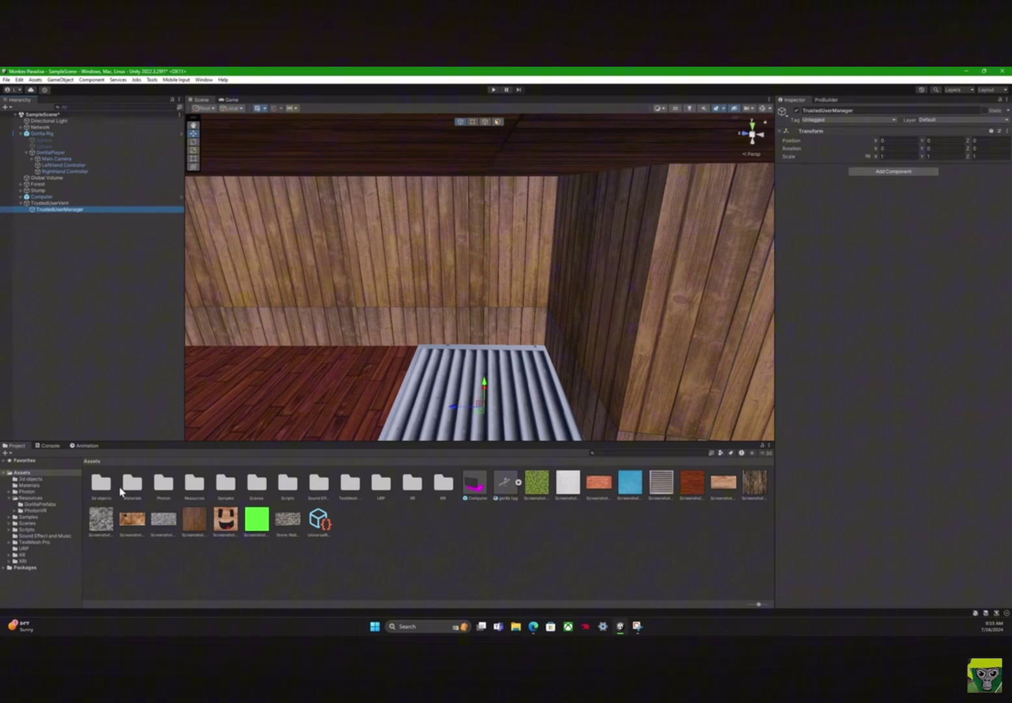
click(366, 562)
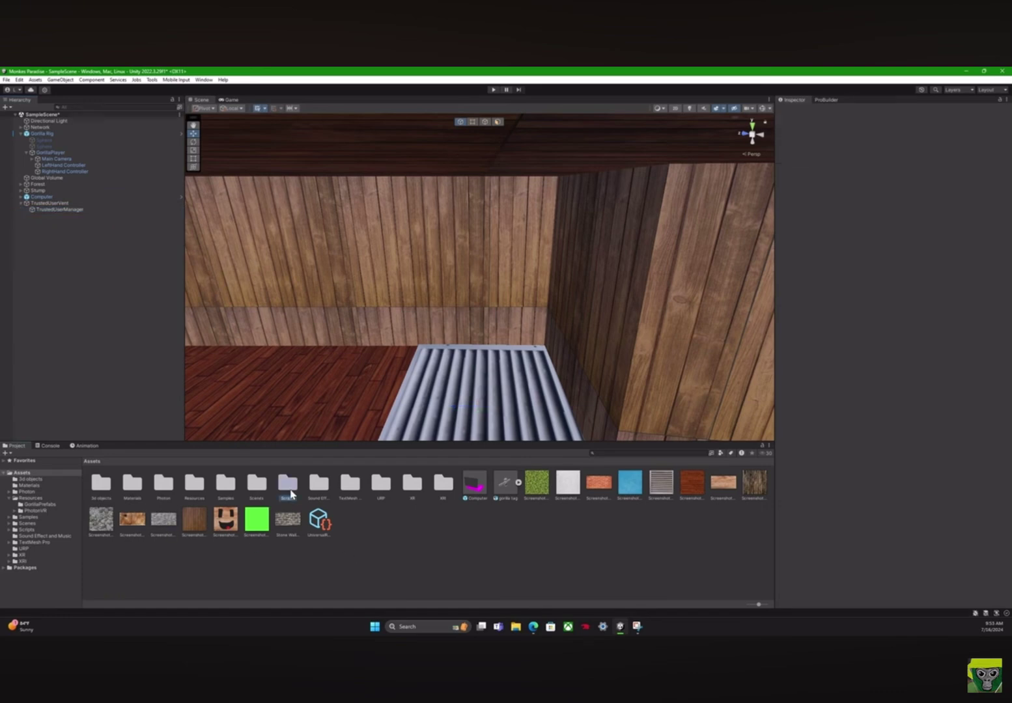
double_click(288, 483)
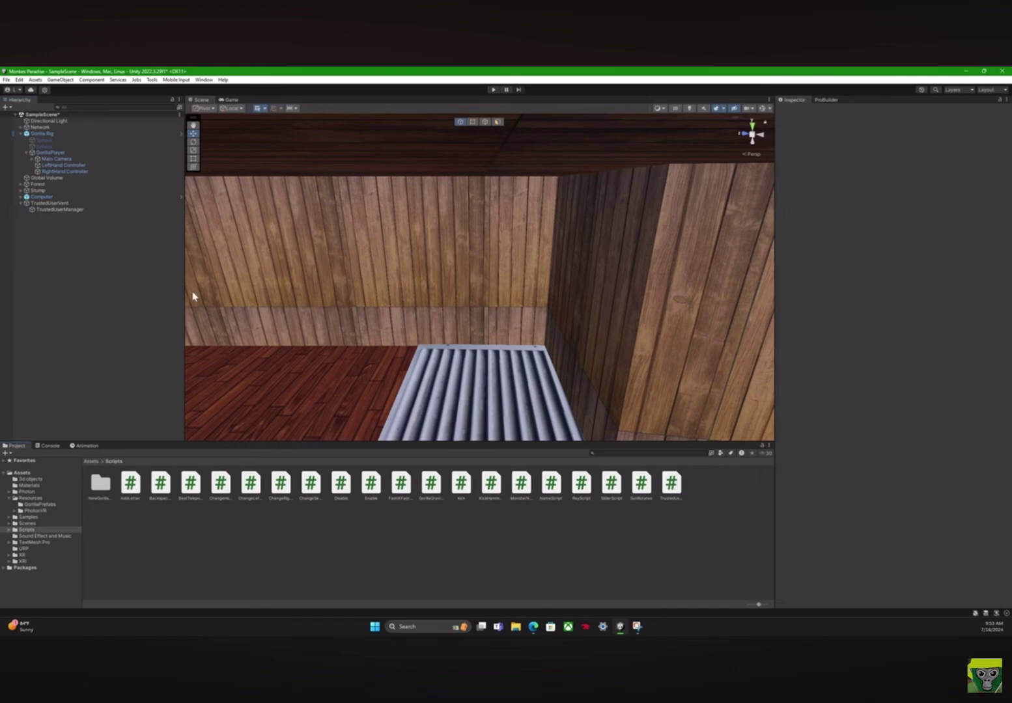
click(94, 210)
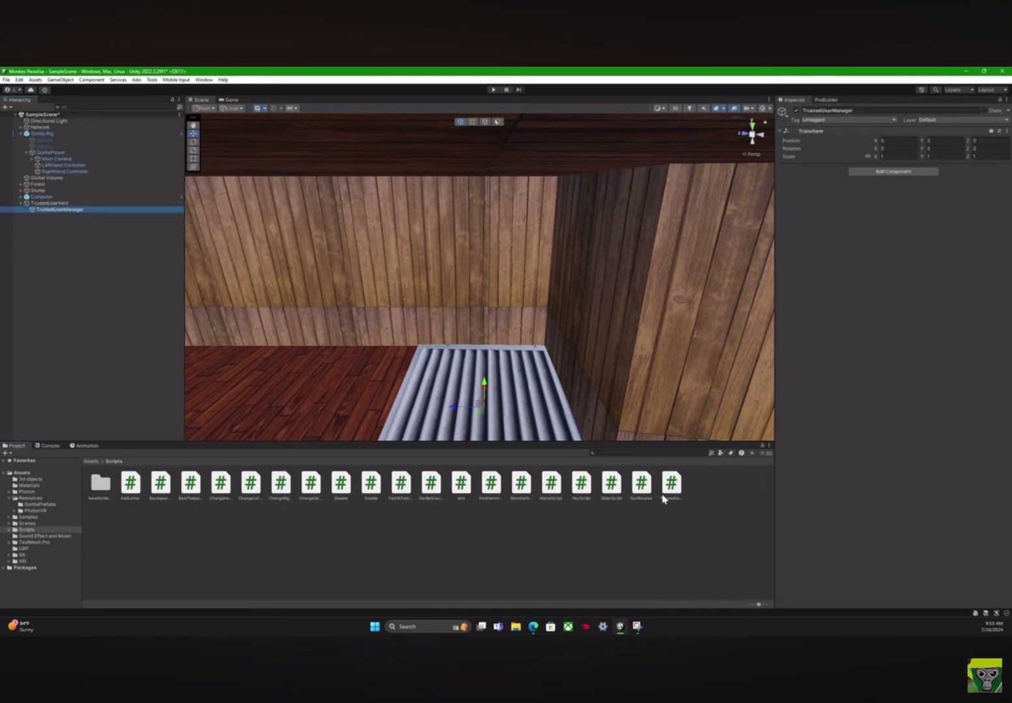
drag(673, 494, 851, 332)
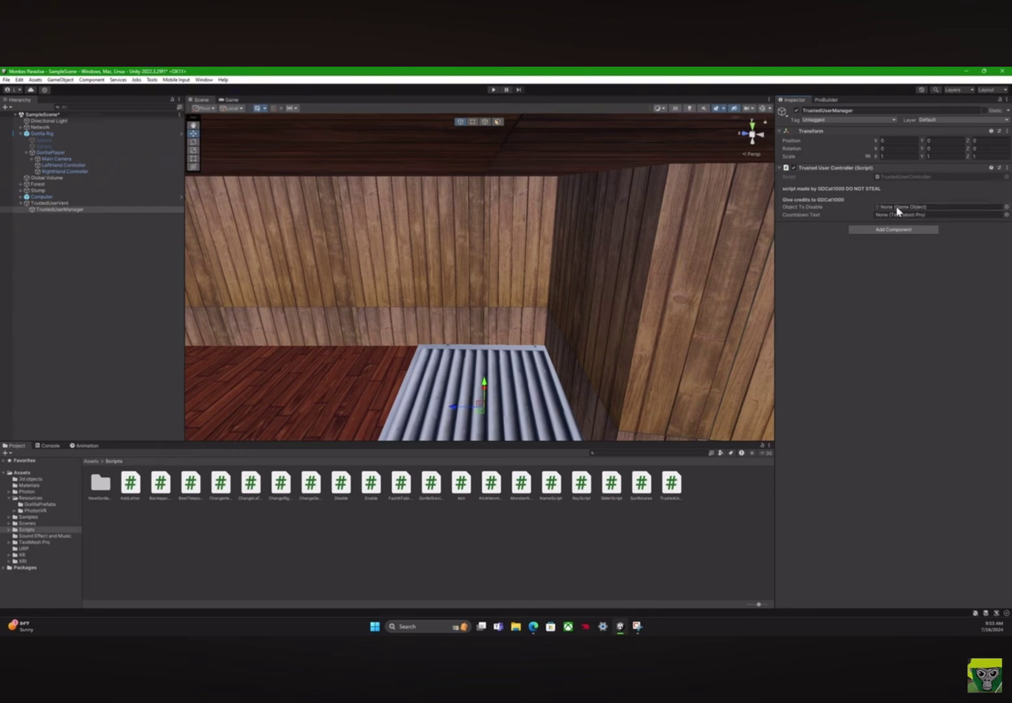
drag(49, 204, 957, 211)
click(67, 226)
Step: Create a TextMeshPro 3D text object named 'TrustedUserText'
right_click(52, 231)
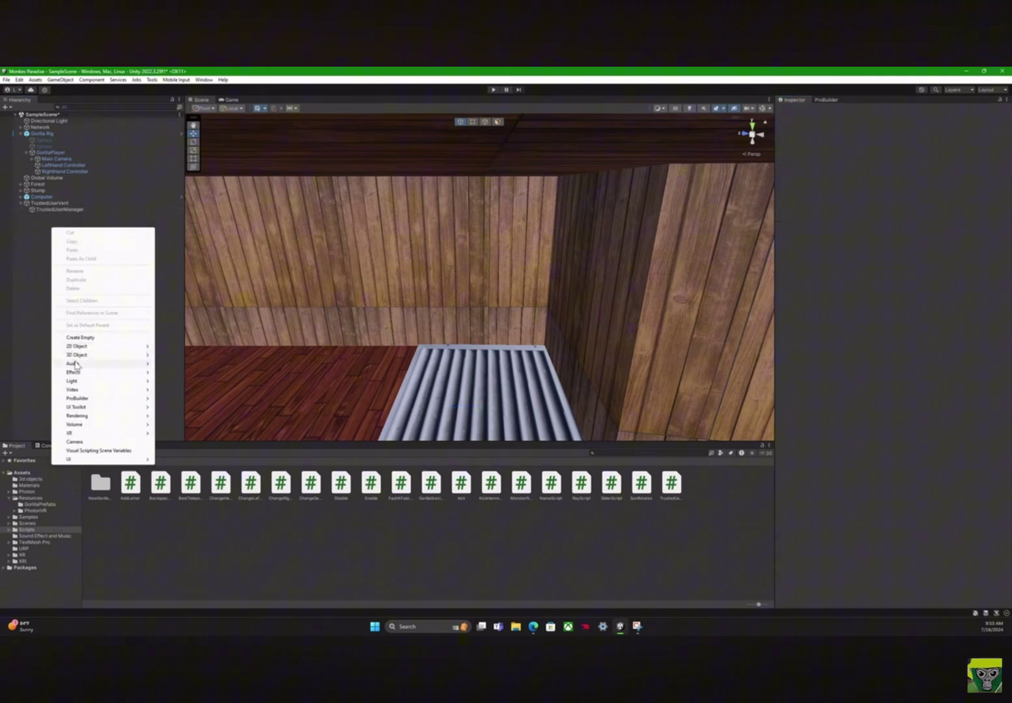
click(28, 273)
right_click(53, 242)
mouse_move(79, 368)
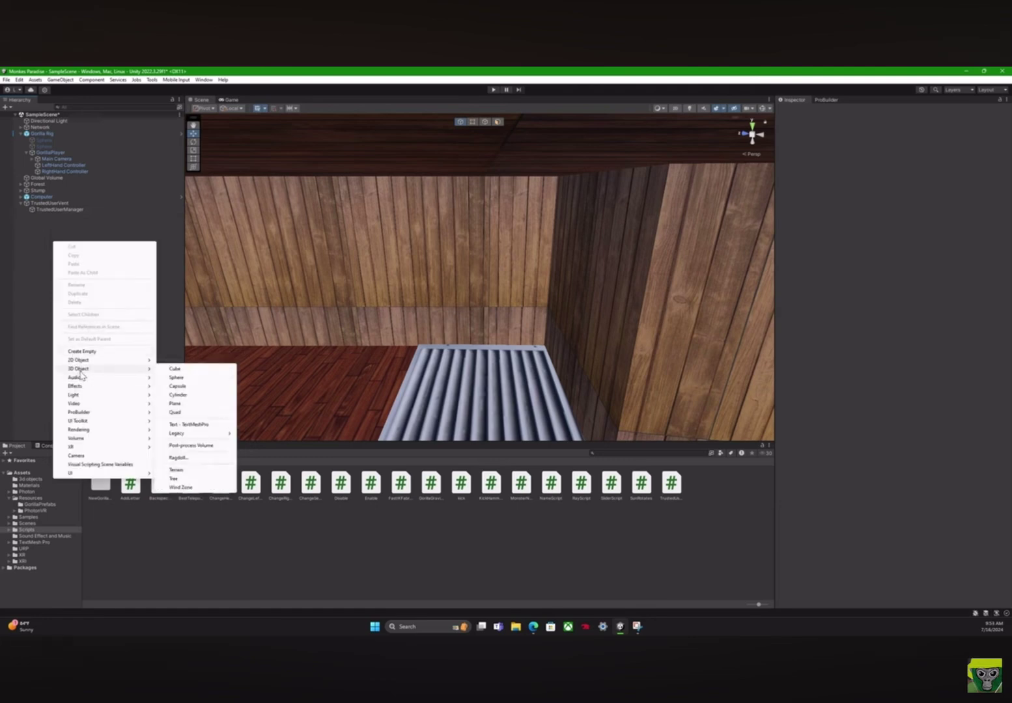
click(175, 426)
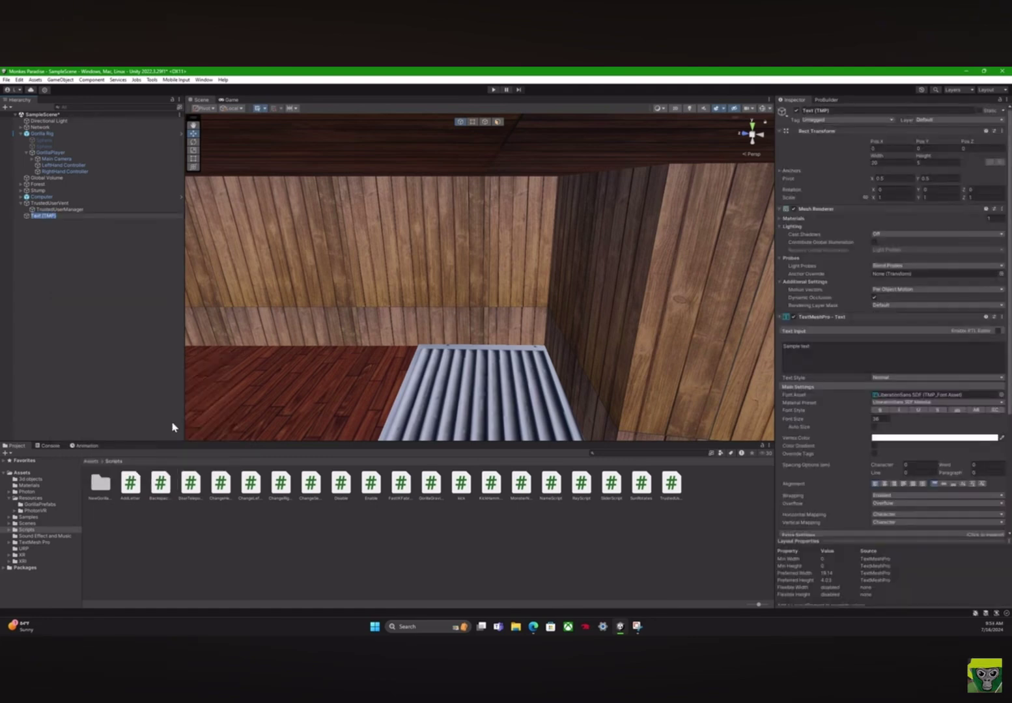
key(BackSpace)
text(TrustedUserText)
key(Return)
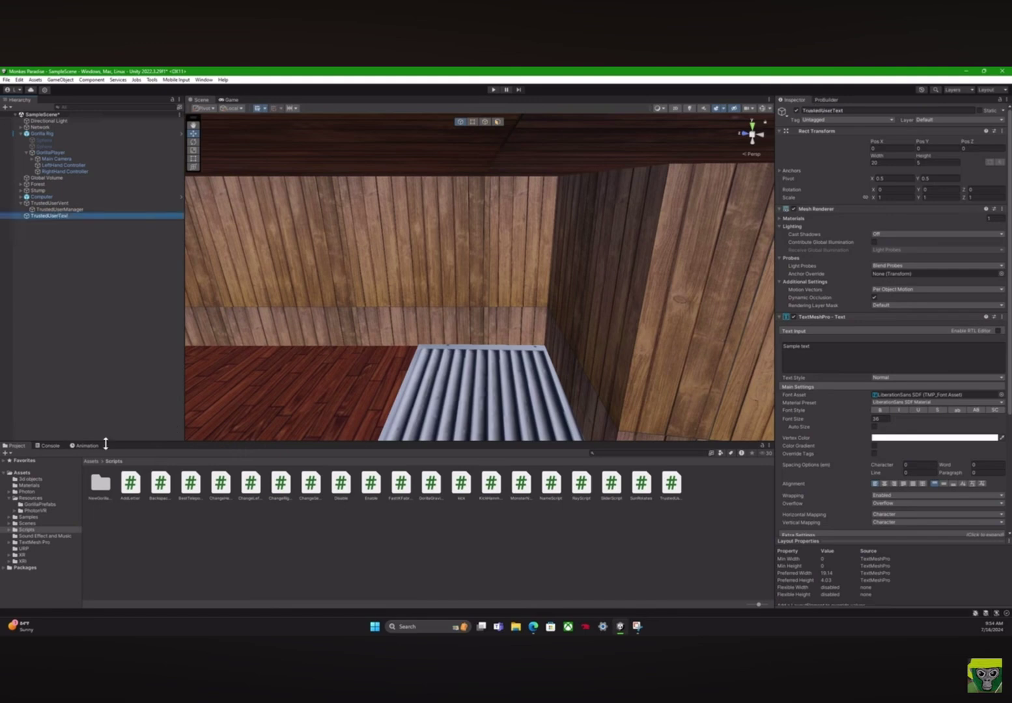
Step: Set the text's font asset to Electronic Highway Sign SDF
click(57, 305)
double_click(45, 215)
mouse_move(571, 205)
right_down()
mouse_move(409, 210)
mouse_move(468, 255)
mouse_move(391, 251)
mouse_move(297, 274)
right_up()
mouse_move(441, 342)
right_down()
mouse_move(501, 354)
mouse_move(442, 368)
mouse_move(604, 224)
mouse_move(448, 262)
mouse_move(418, 225)
mouse_move(436, 308)
mouse_move(472, 359)
right_up()
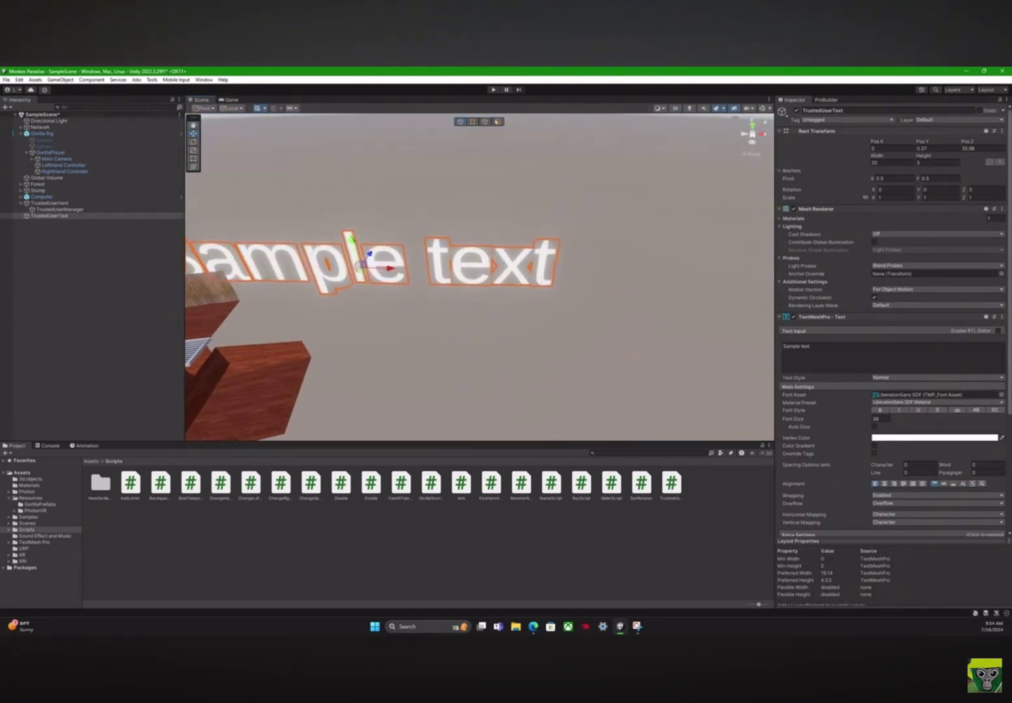
click(1001, 394)
click(987, 427)
Step: Replace the Sample text with 'Time until Trusted User'
click(831, 364)
double_click(817, 350)
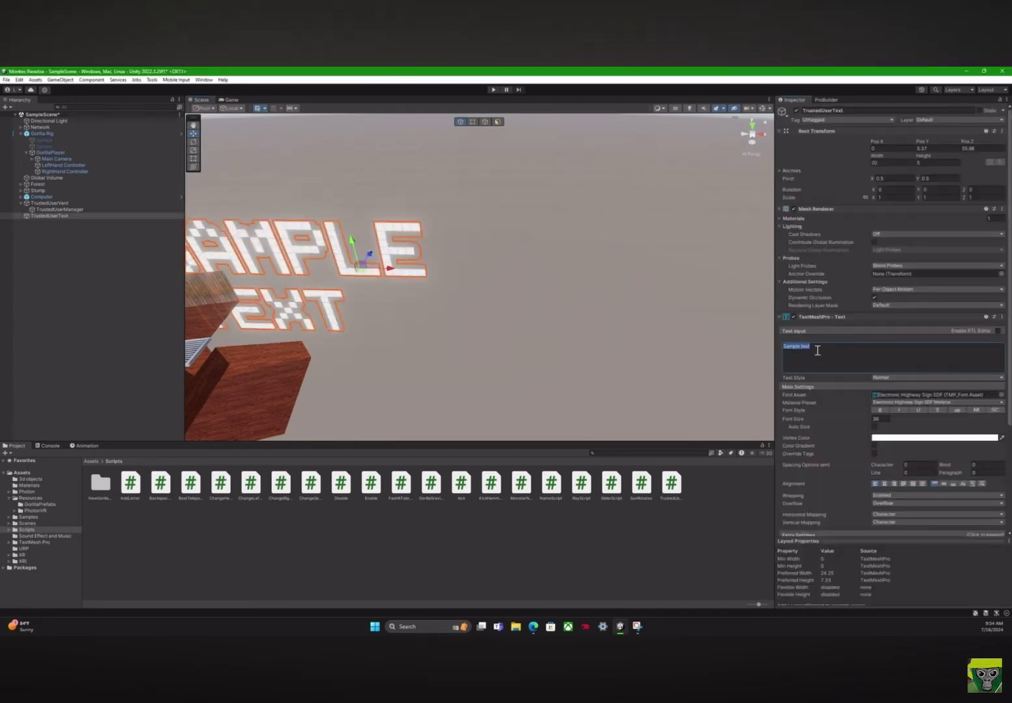
key(BackSpace)
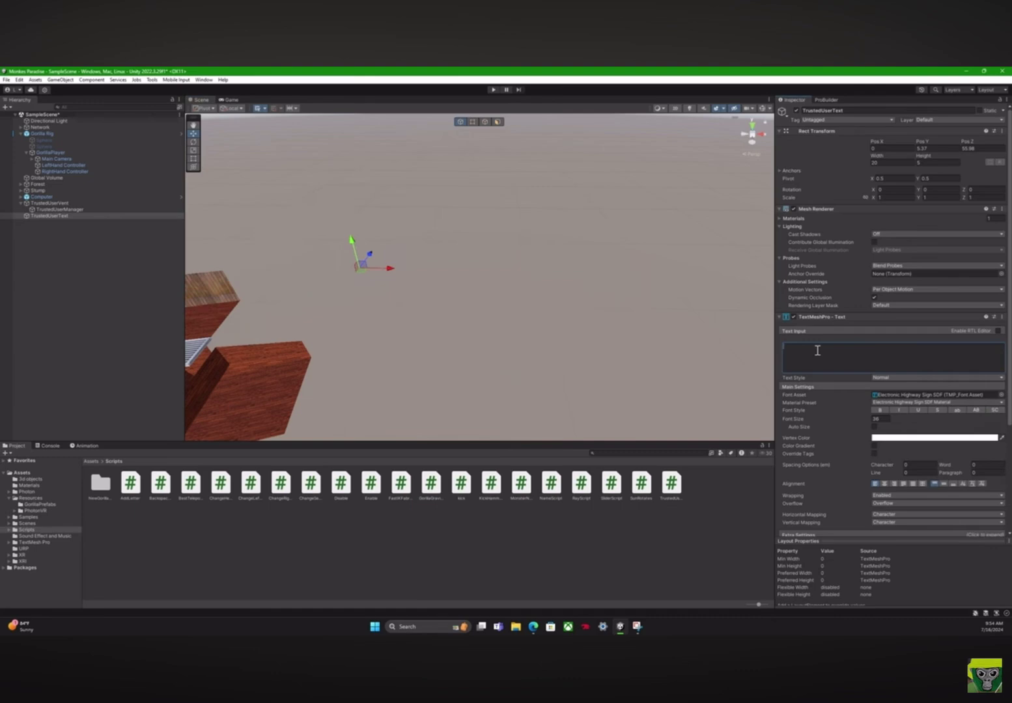
text(Time: T)
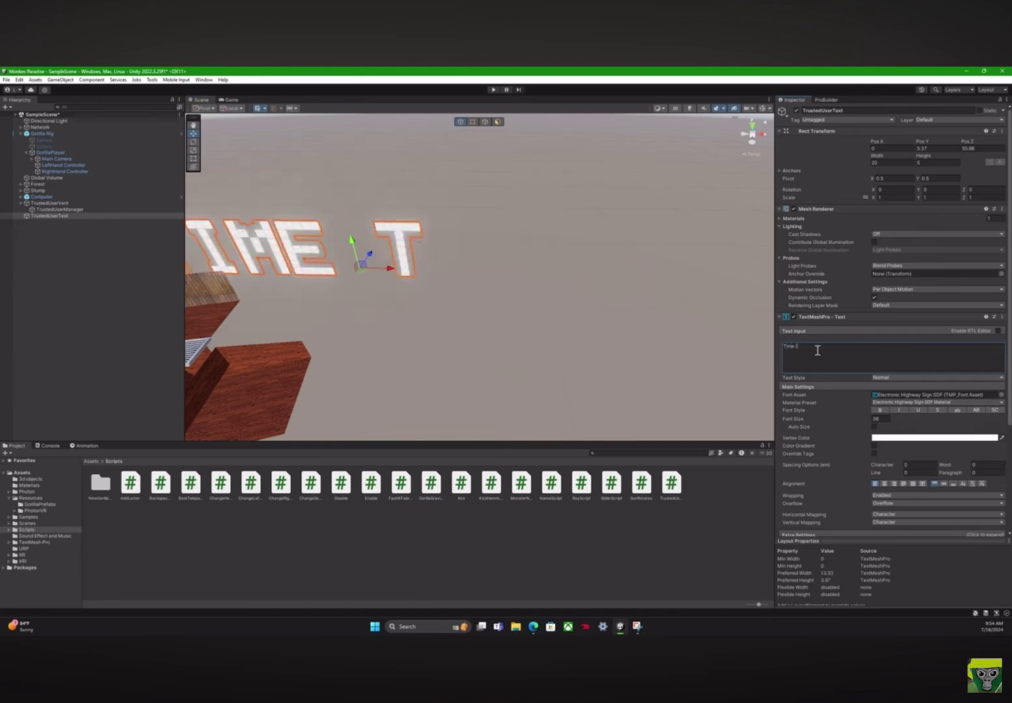
key(BackSpace)
text(until)
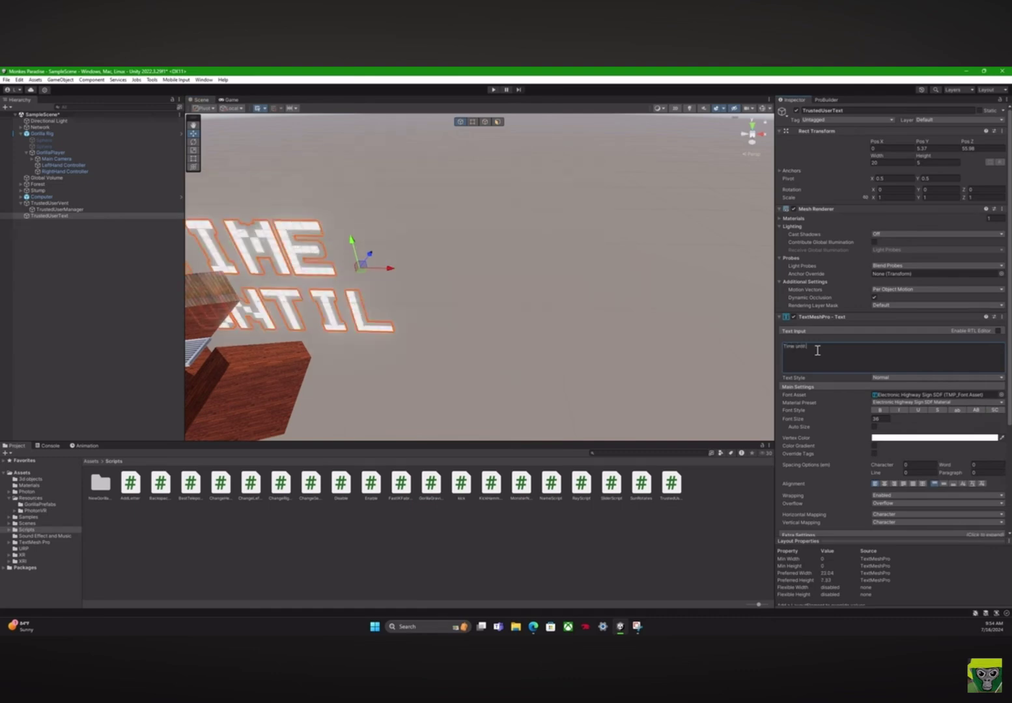
text( T)
key(BackSpace)
text(TR)
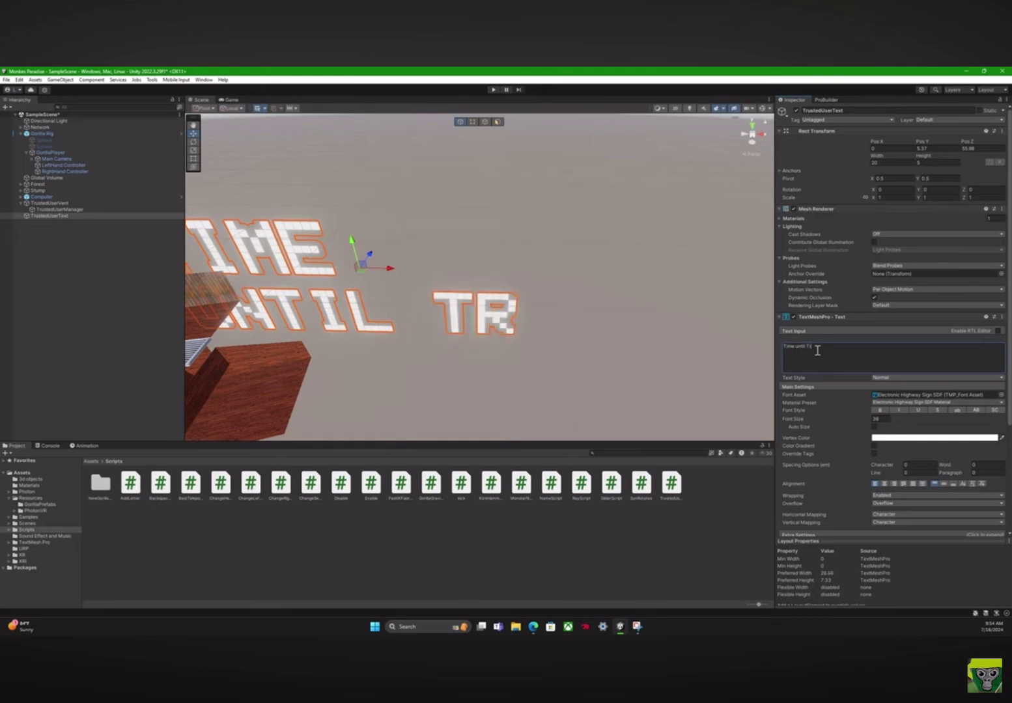
text(usted User)
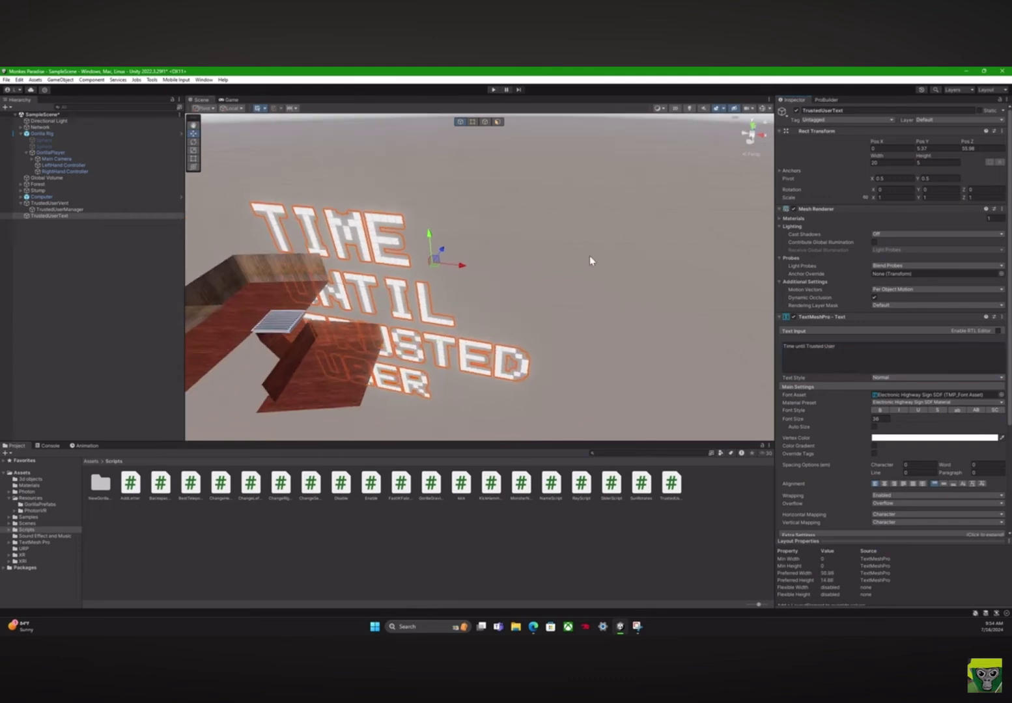
Step: Widen the label's text box and scale the label down
right_drag(588, 255, 345, 267)
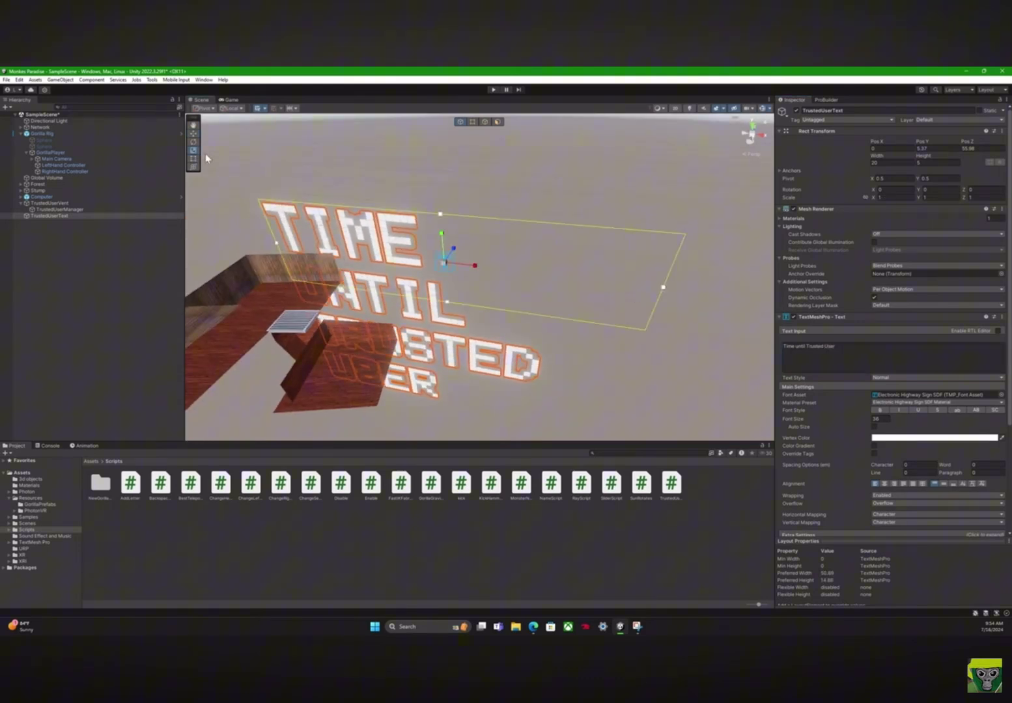
drag(346, 267, 685, 296)
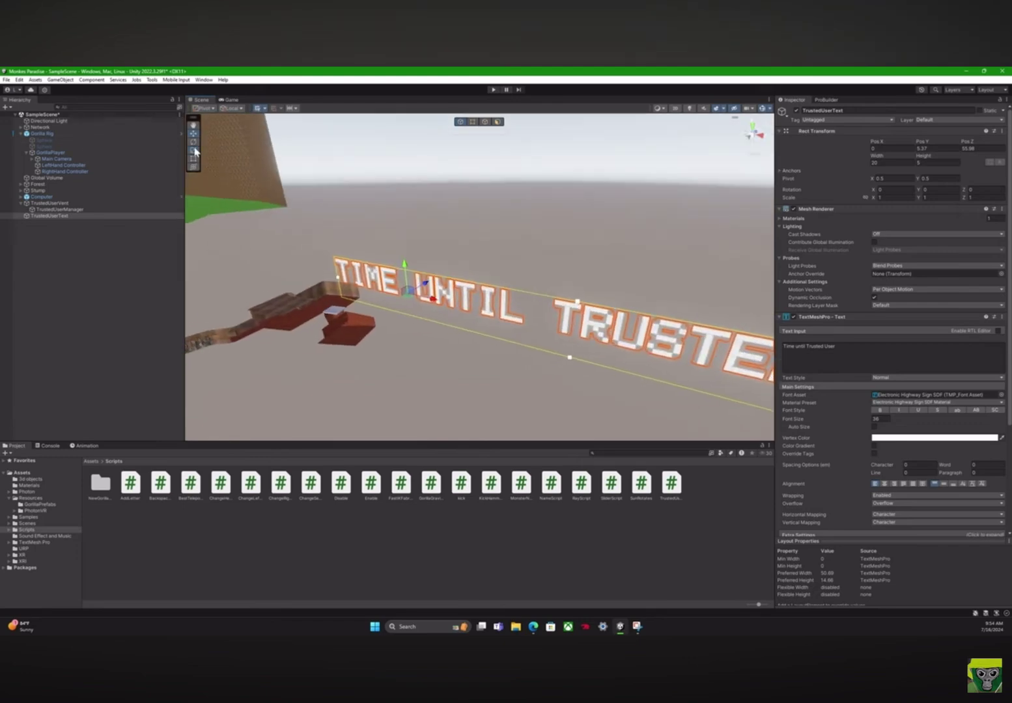
click(852, 354)
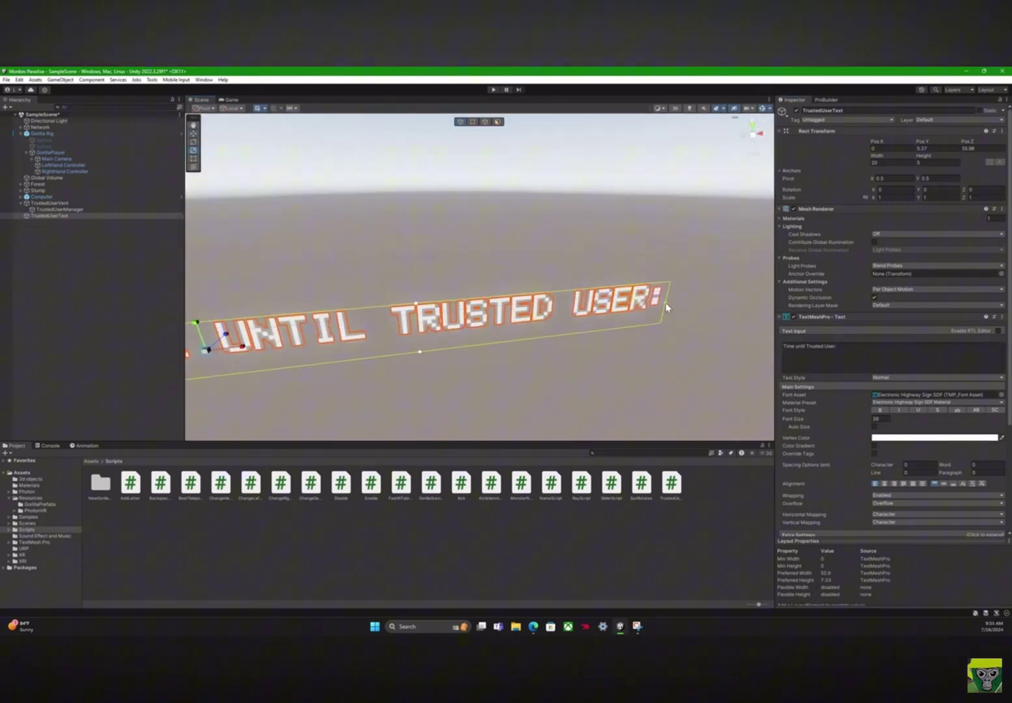
drag(361, 315, 298, 322)
key(f)
Step: Rotate the label around Y and place it on the wooden wall above the vent
key(e)
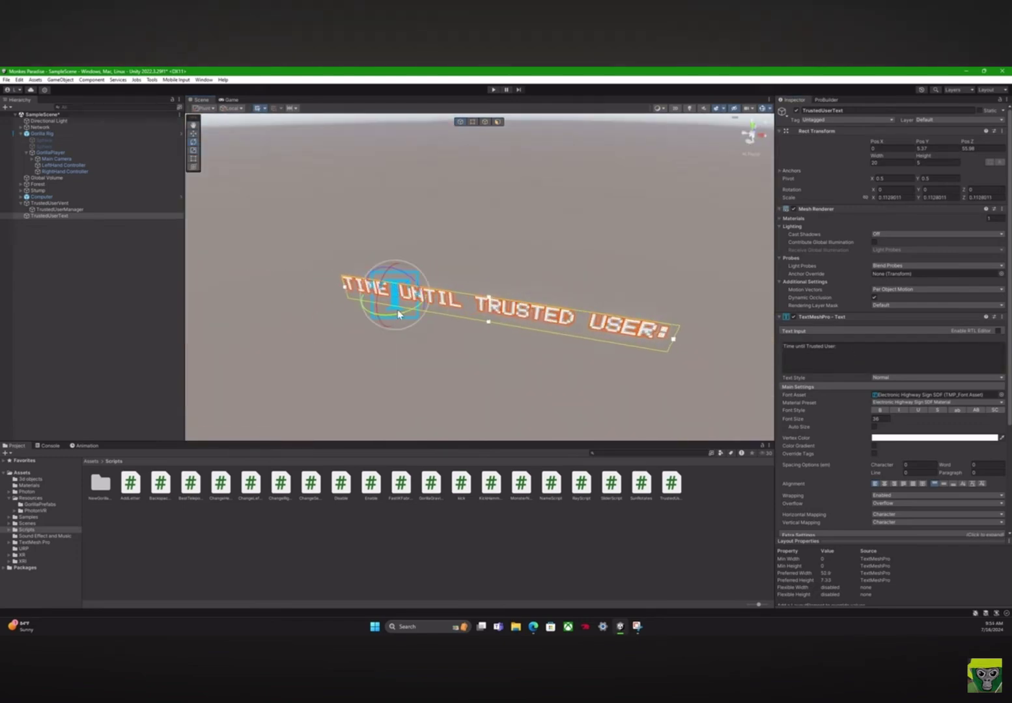
drag(396, 308, 959, 210)
alt+drag(495, 210, 495, 376)
click(929, 189)
text(90w)
alt+drag(474, 315, 175, 132)
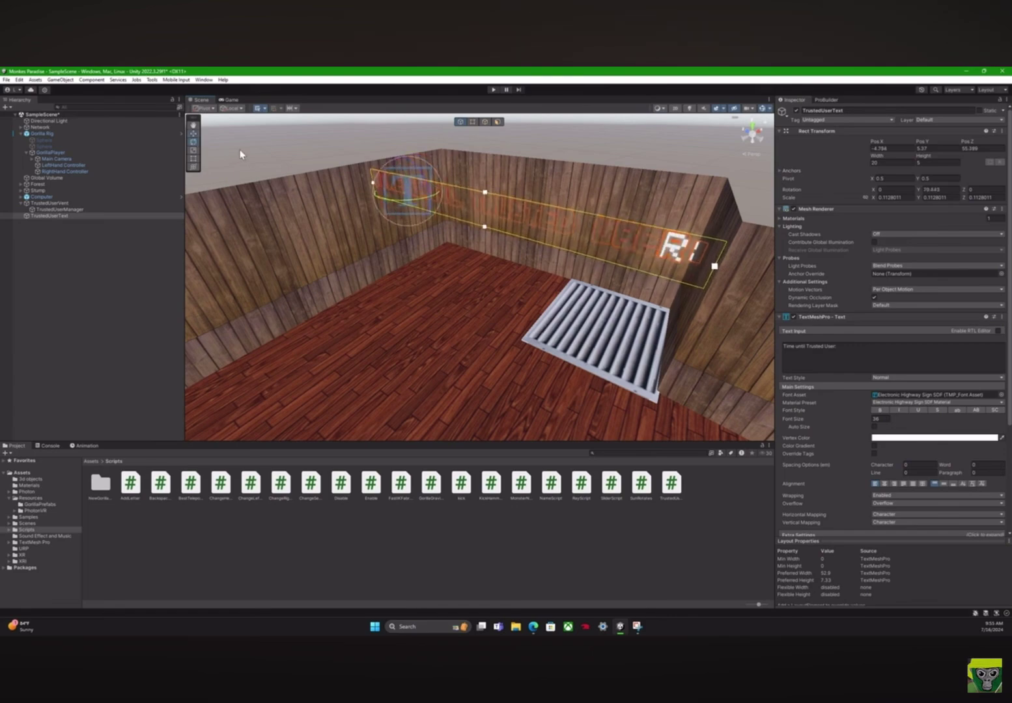
alt+drag(211, 174, 376, 241)
key(f)
alt+drag(401, 196, 422, 218)
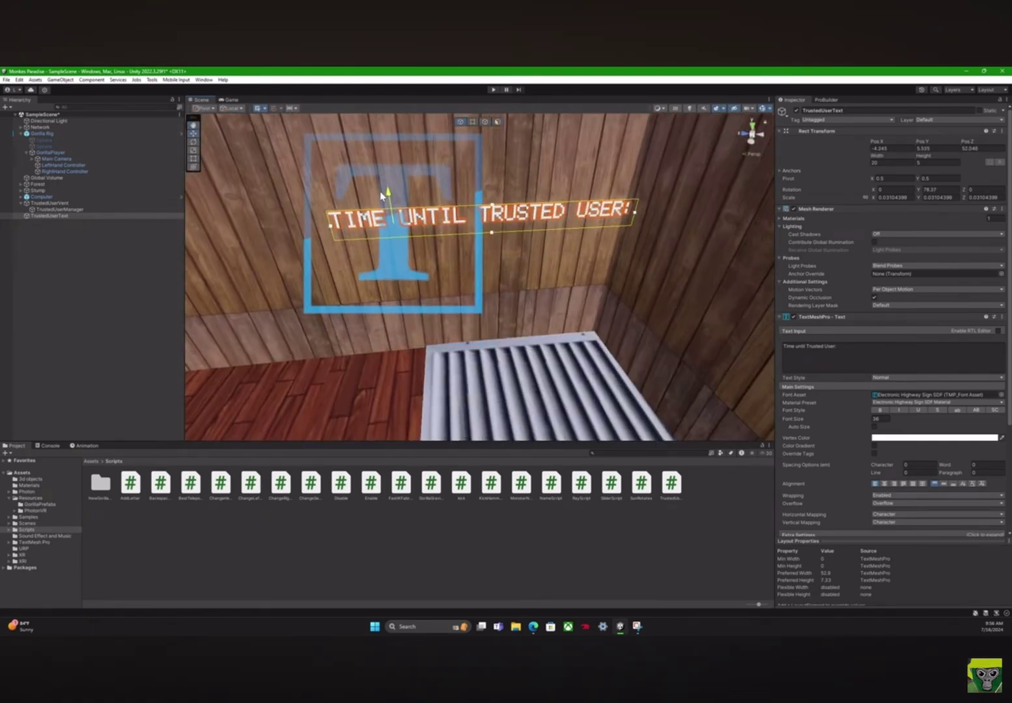
click(62, 214)
Step: Duplicate TrustedUserText and rename the copy 'TrustedUserTimeText'
right_click(62, 215)
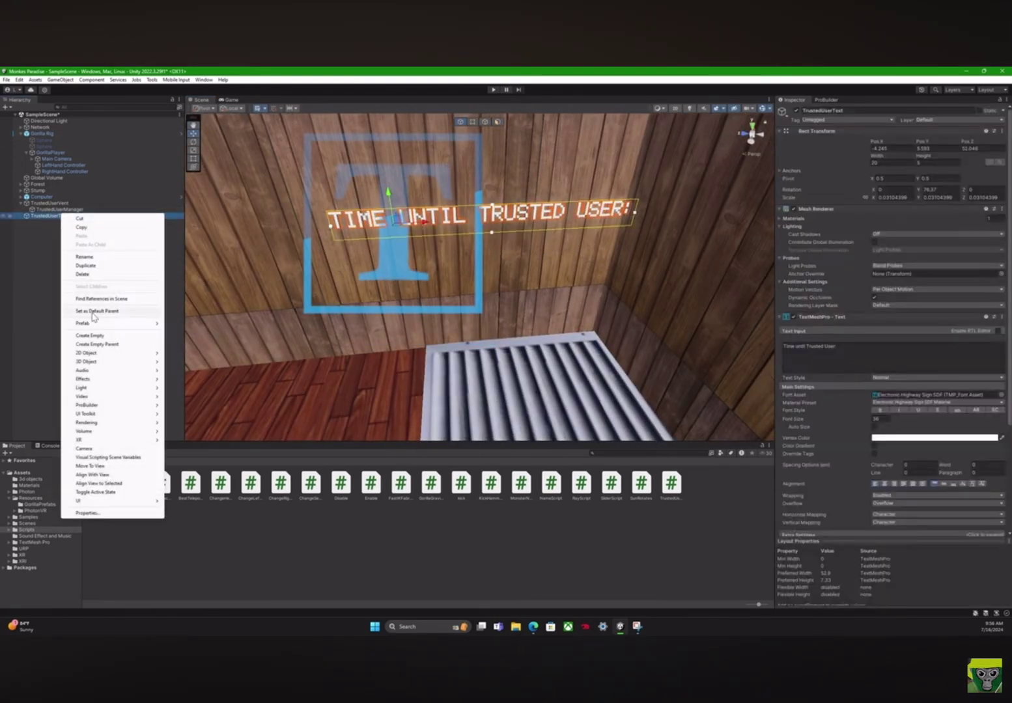
click(81, 266)
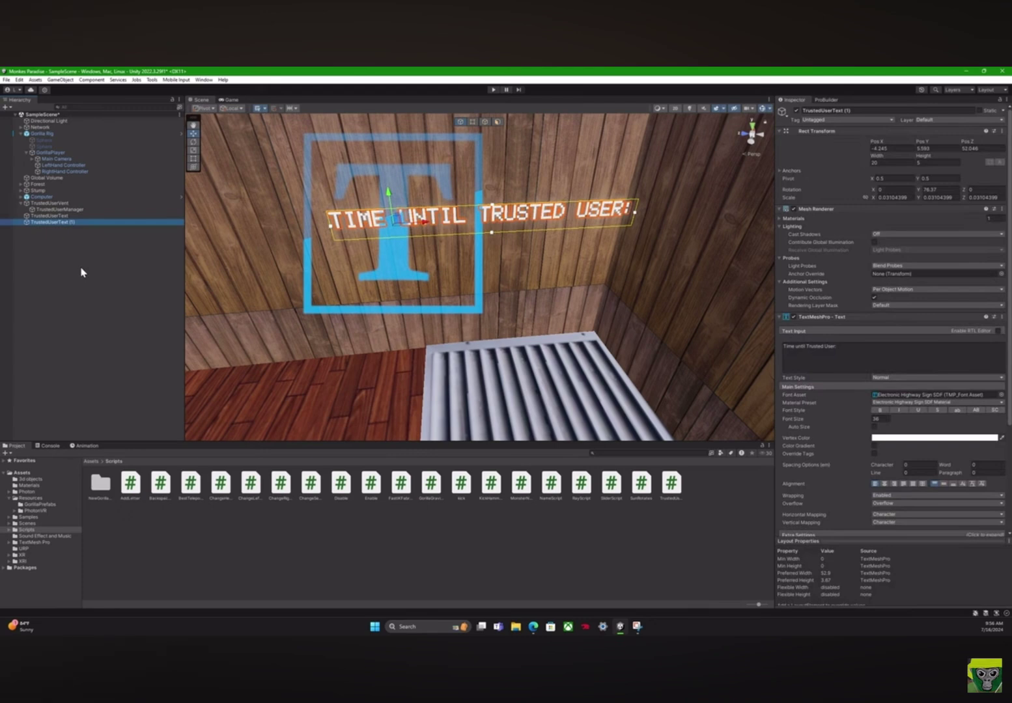
click(885, 111)
text(imeT)
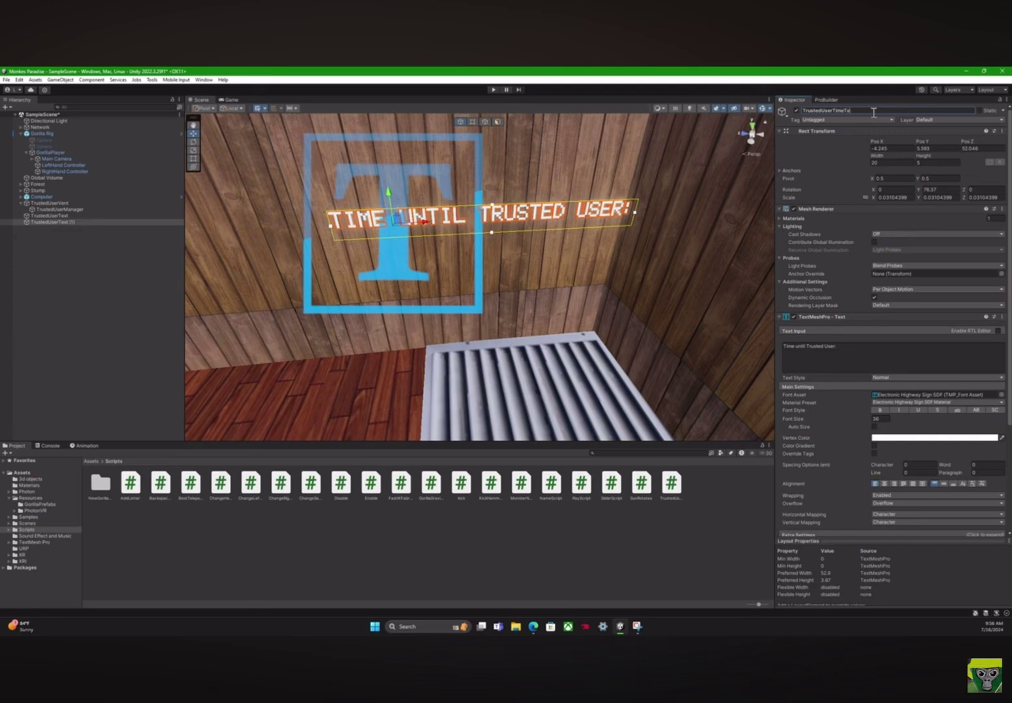
click(88, 282)
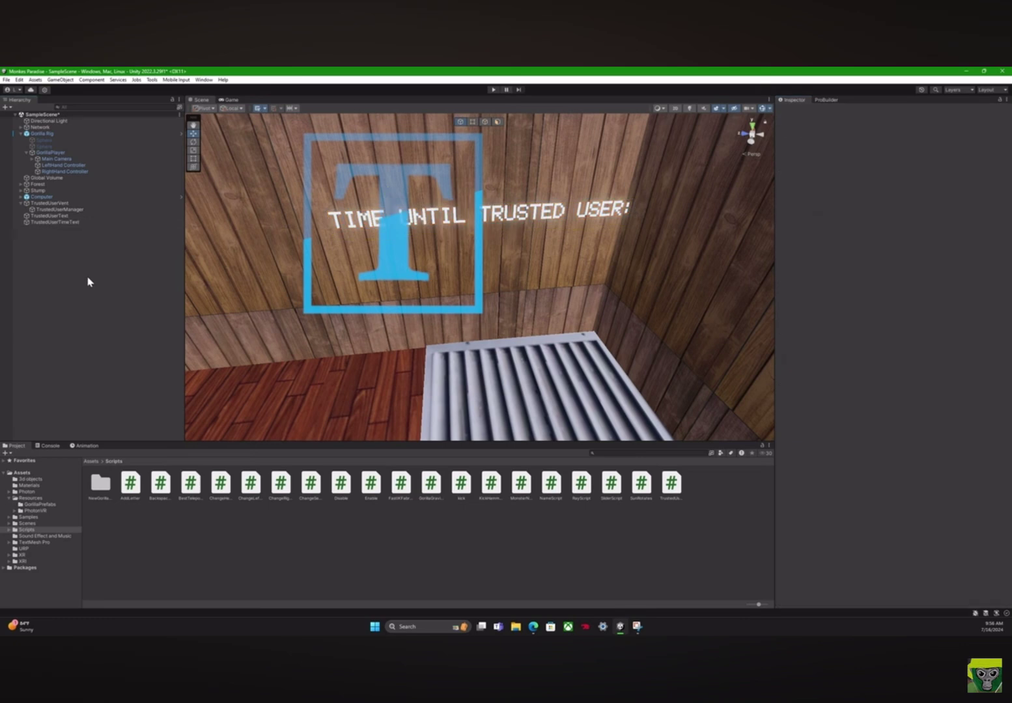
Step: Move the copy below the label and change its text to 2000
click(62, 222)
key(f)
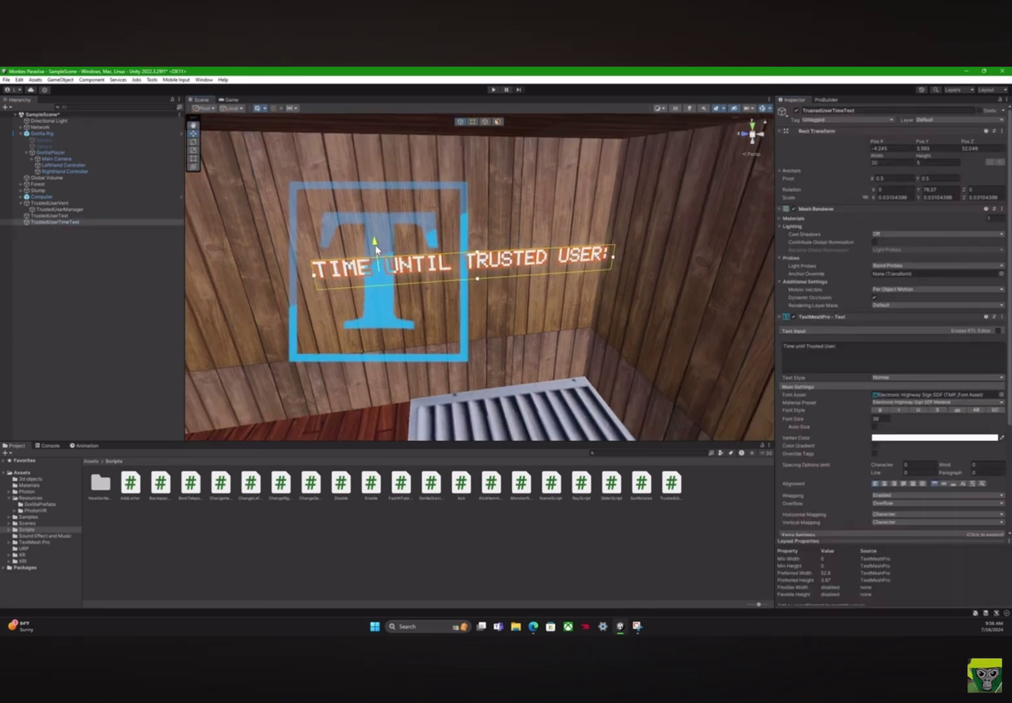
drag(375, 245, 378, 287)
click(875, 348)
key(ctrl+a)
key(BackSpace)
text(2000)
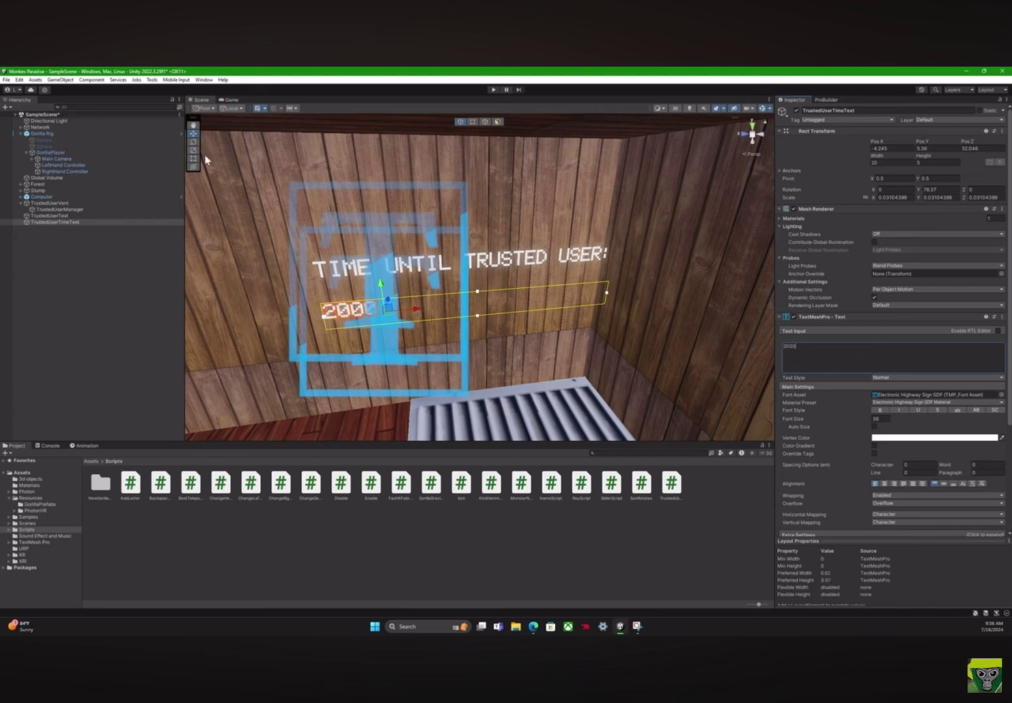
Step: Shrink the 2000 text box, hide Gizmos, and centre it under the label
drag(609, 293, 403, 345)
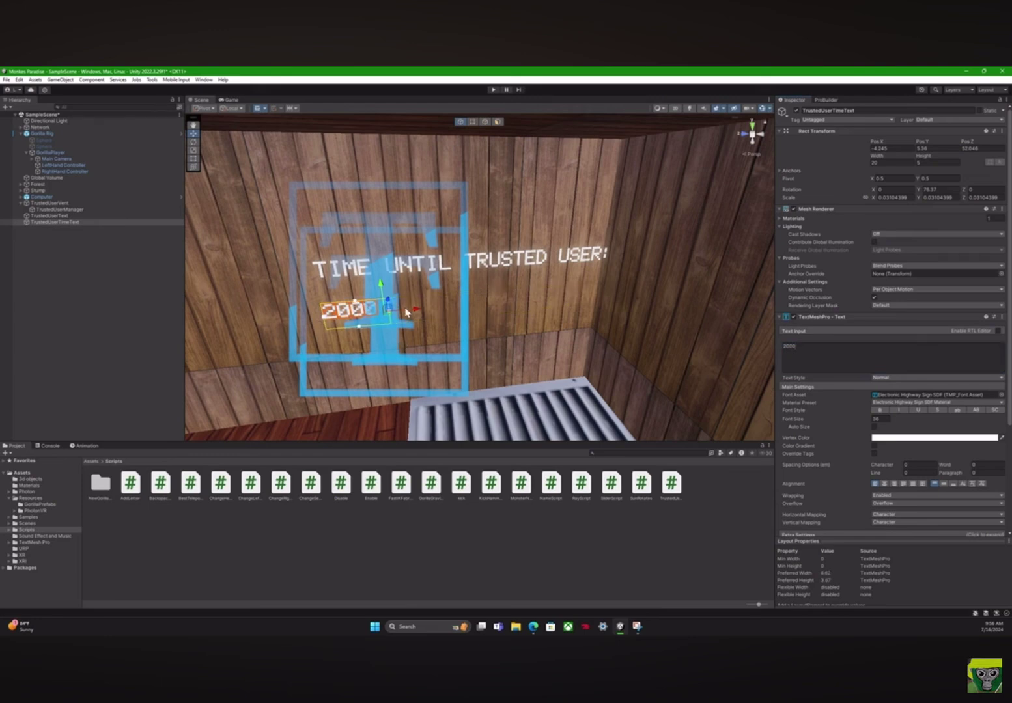
drag(407, 312, 524, 302)
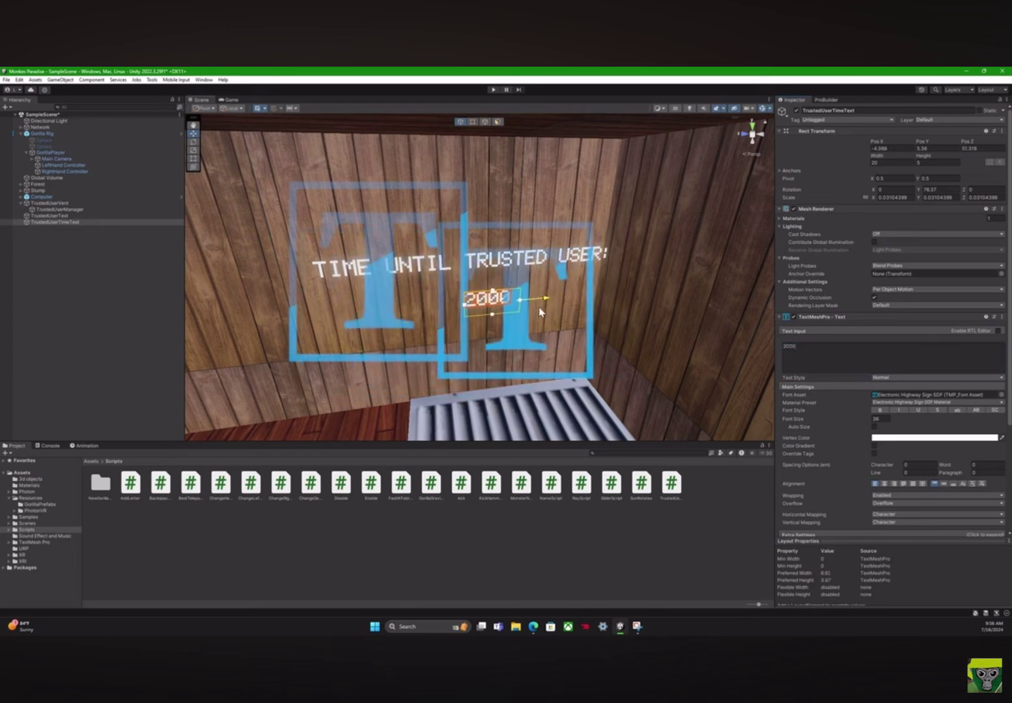
click(763, 109)
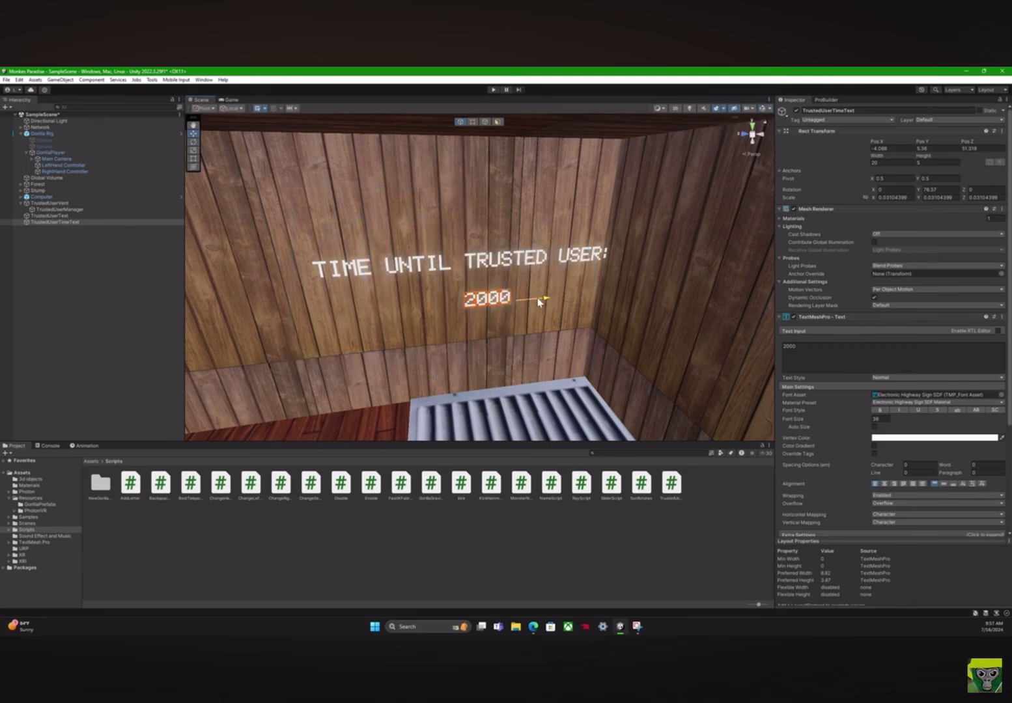
drag(536, 301, 327, 309)
click(42, 304)
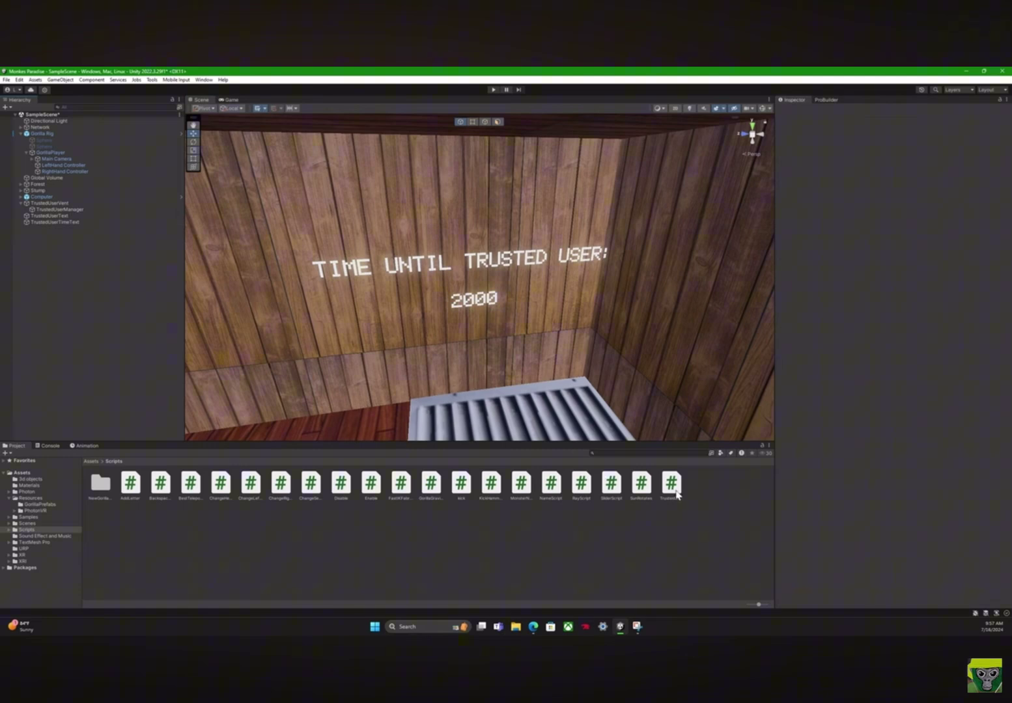
Step: Change StartingTime from 10000 to 2000 in TrustedUserController.cs, save it, and close Visual Studio
click(670, 484)
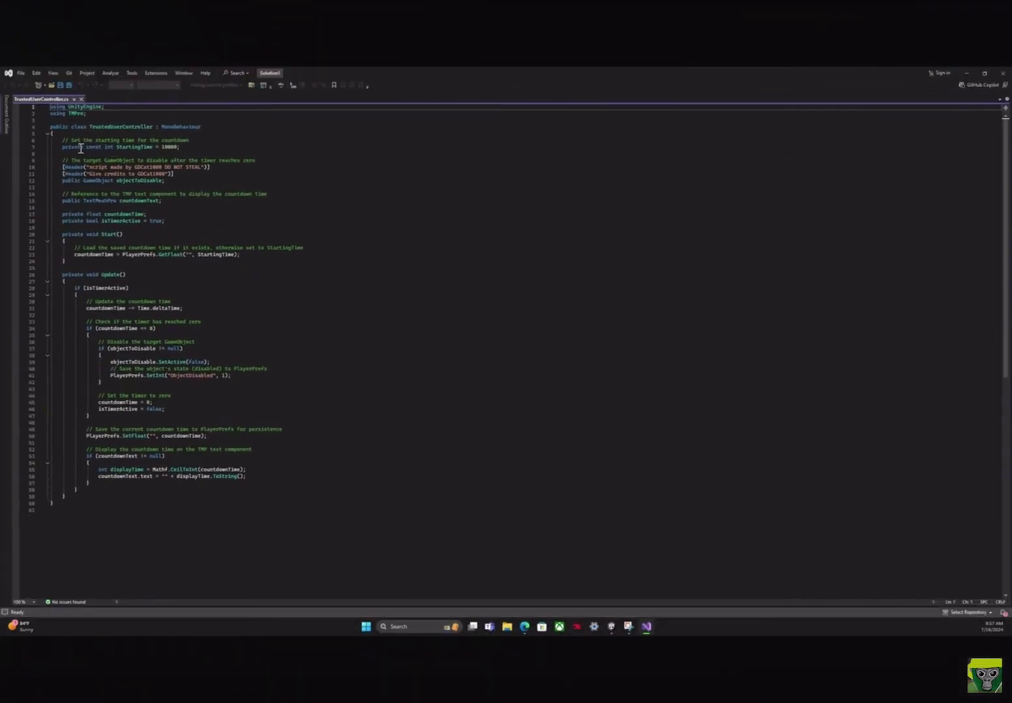
click(174, 149)
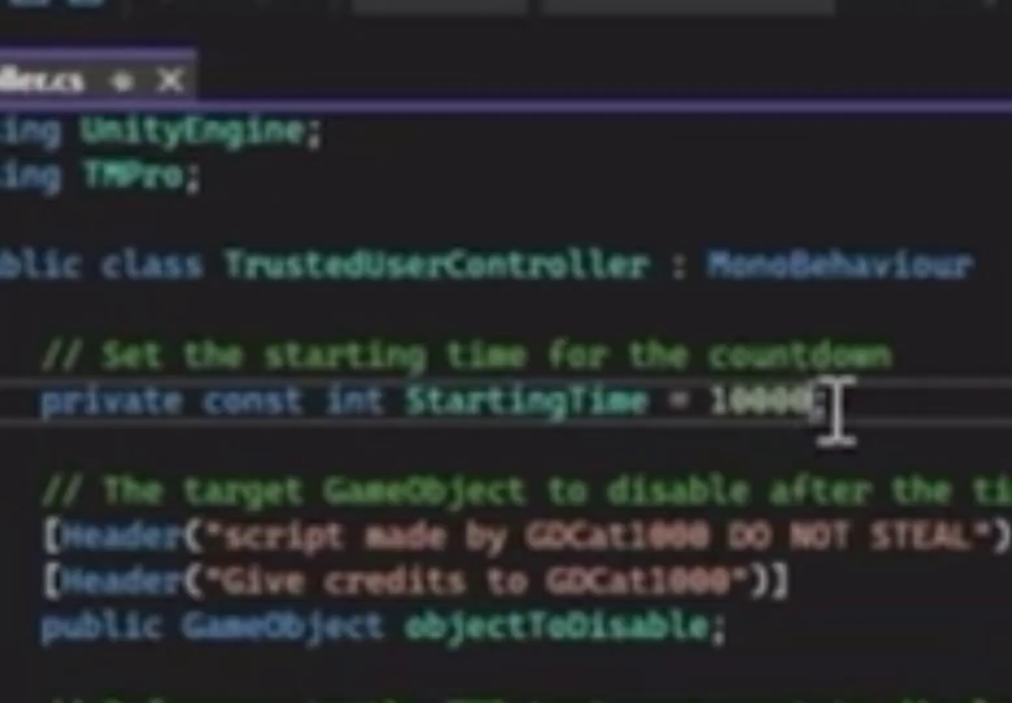
key(BackSpace)
key(BackSpace)
key(BackSpace)
key(BackSpace)
text(2000)
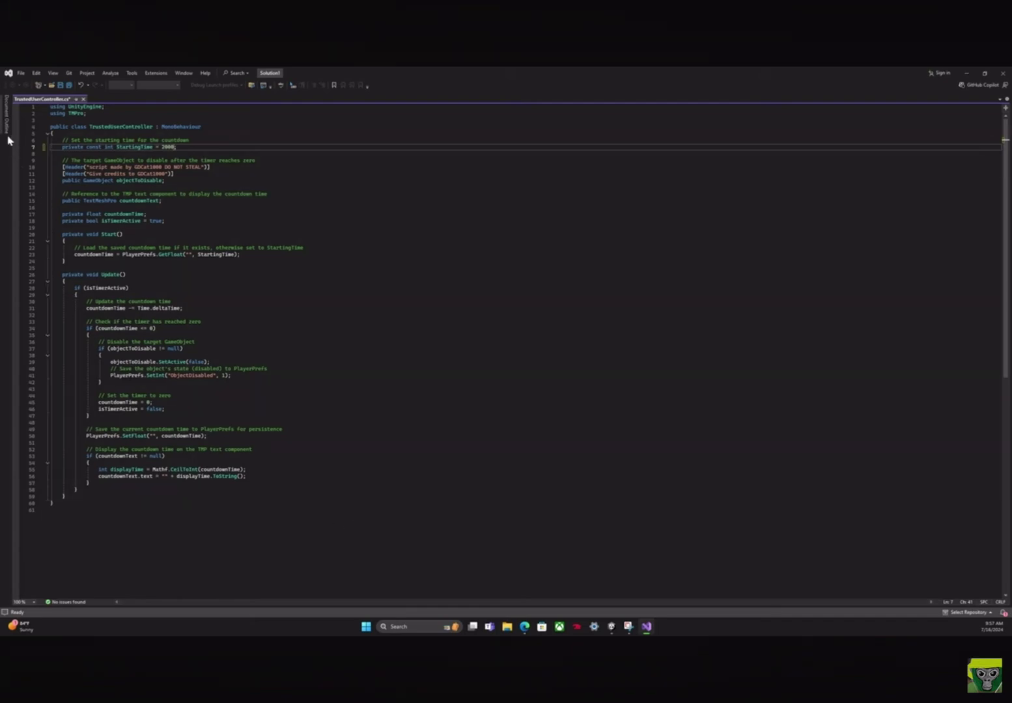
click(60, 85)
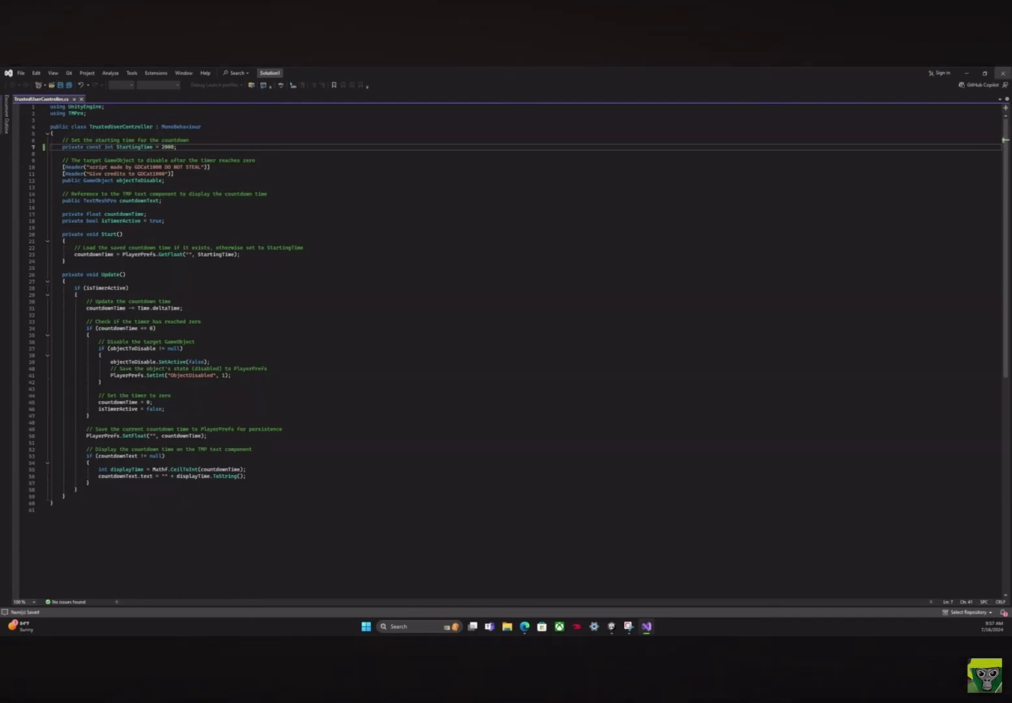
click(1002, 73)
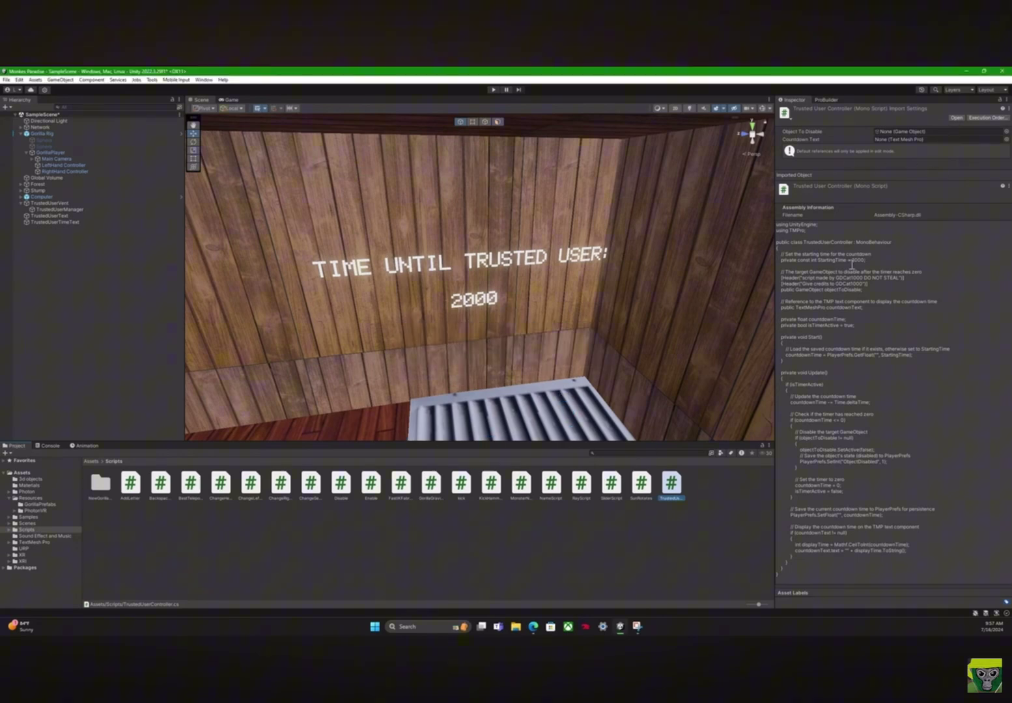
click(672, 541)
click(493, 91)
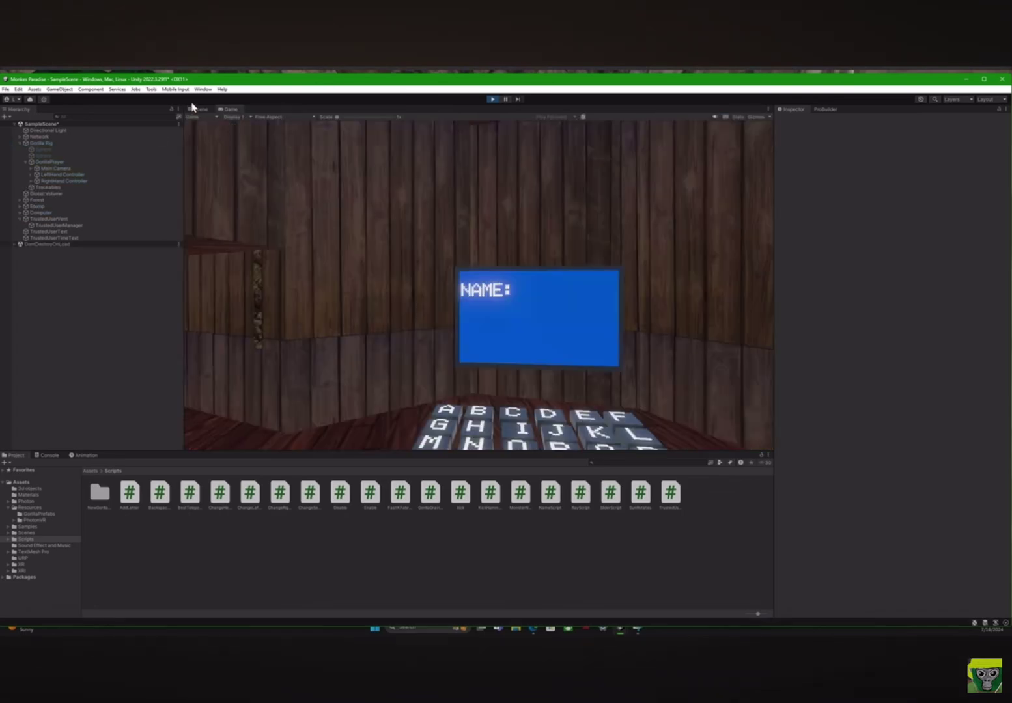
click(200, 109)
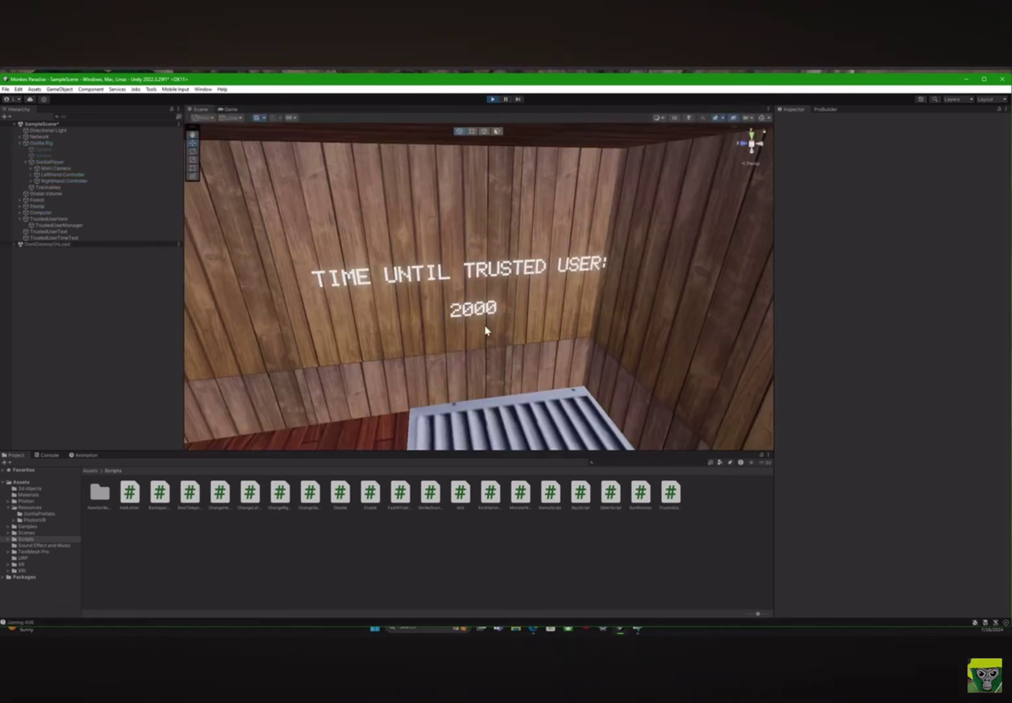
right_drag(485, 331, 448, 262)
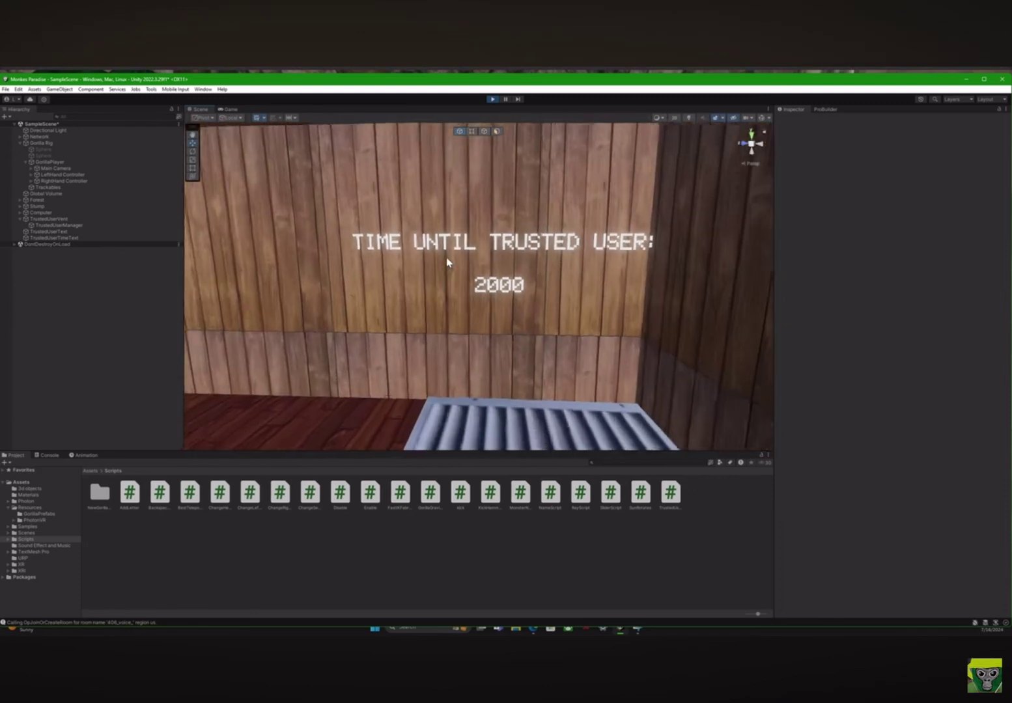
scroll(436, 277, up, 3)
scroll(501, 322, up, 2)
click(229, 362)
click(32, 362)
scroll(357, 316, down, 3)
click(492, 100)
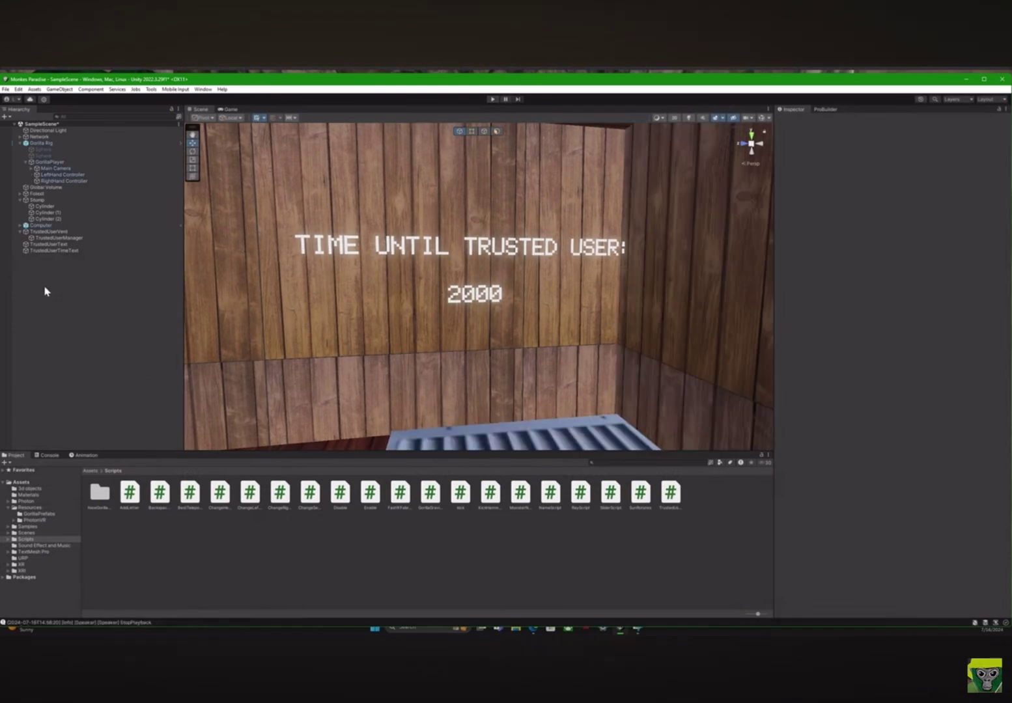
Step: Drag TrustedUserTimeText into the Countdown Text field of TrustedUserManager's Trusted User Controller
click(45, 251)
click(60, 239)
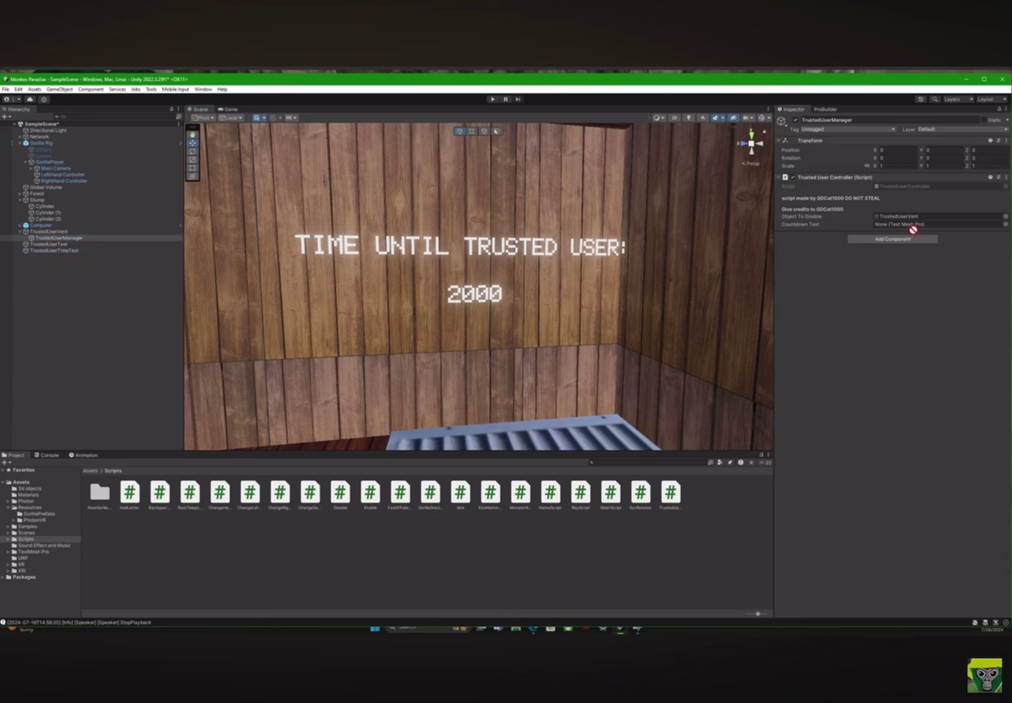
drag(49, 252, 915, 226)
click(639, 610)
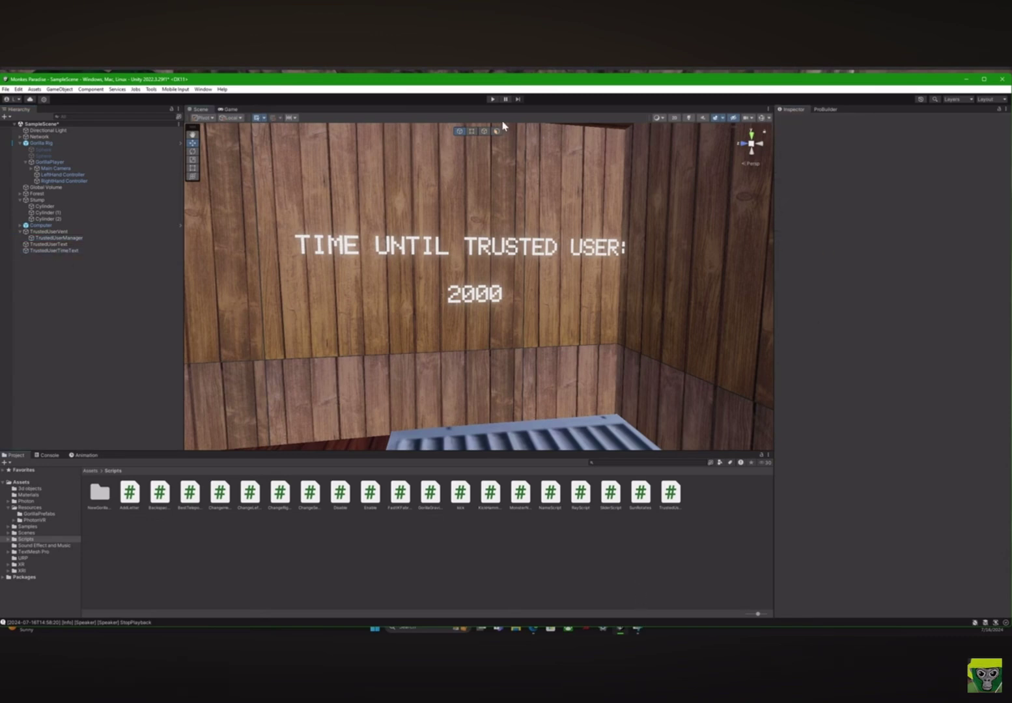
Step: Enter Play mode and orbit the view to watch the countdown fall from 2000
click(493, 100)
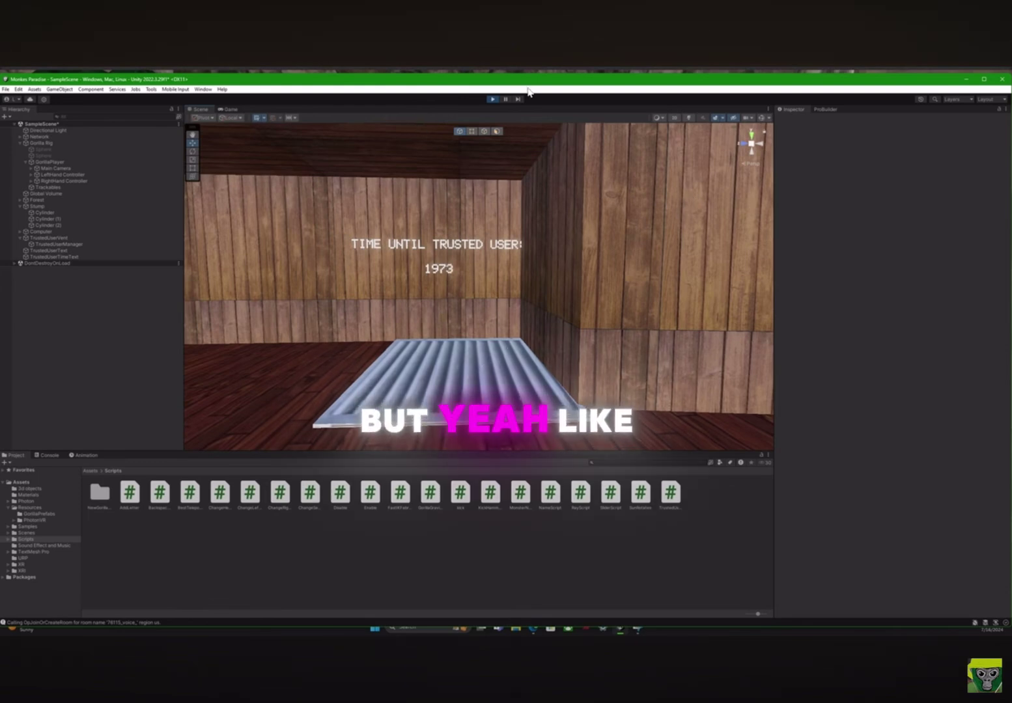
mouse_move(501, 176)
right_down()
mouse_move(454, 345)
mouse_move(436, 341)
right_up()
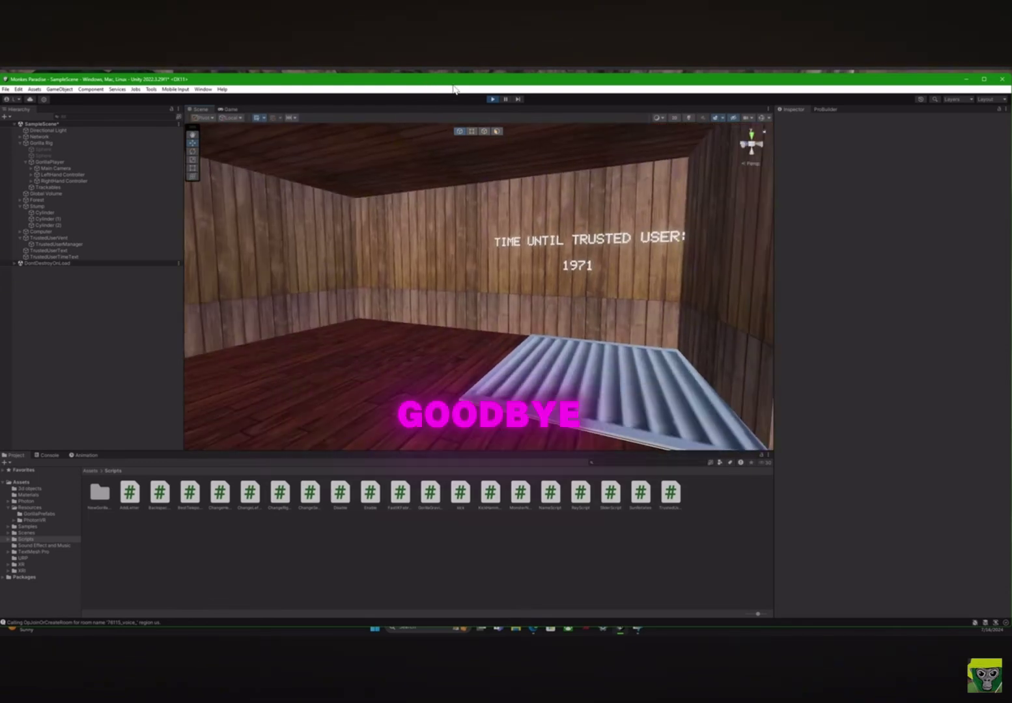